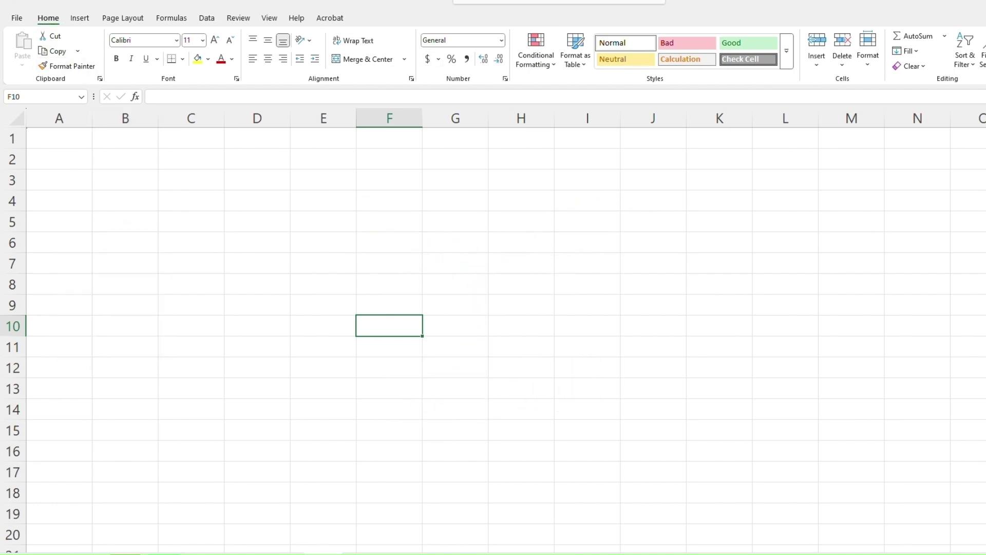
left_click(82, 19)
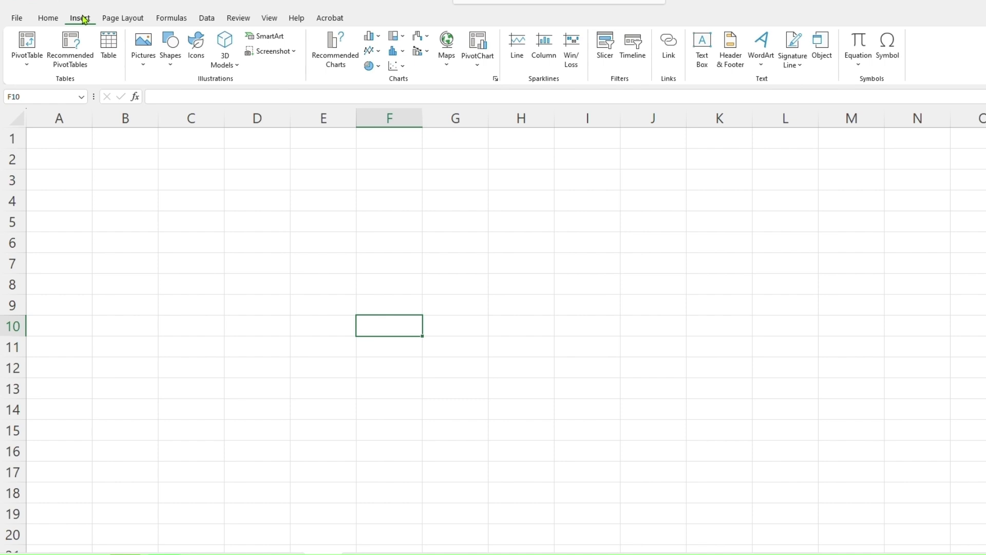
left_click(226, 238)
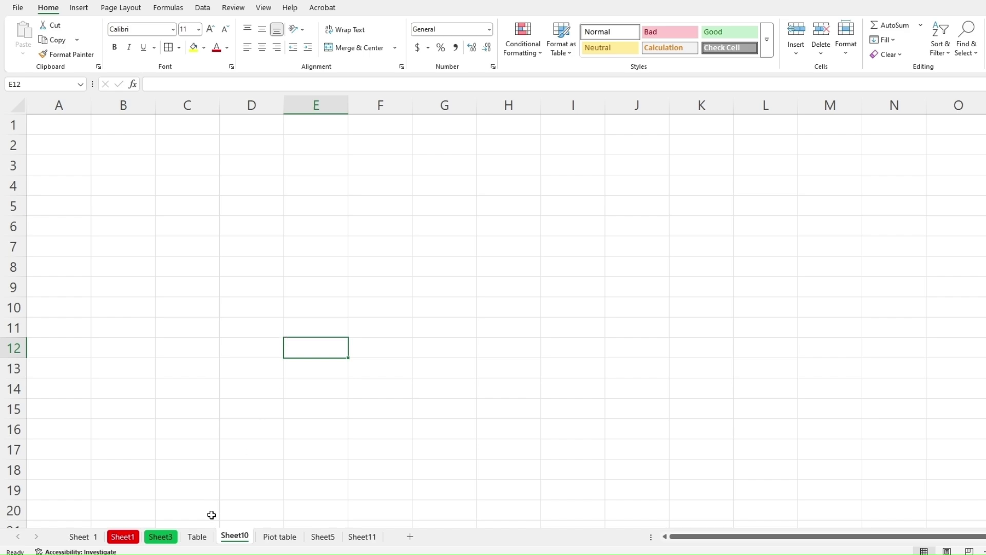
- Switch to the Table sheet containing the student marks data and look over its columns
left_click(203, 538)
left_click(112, 225)
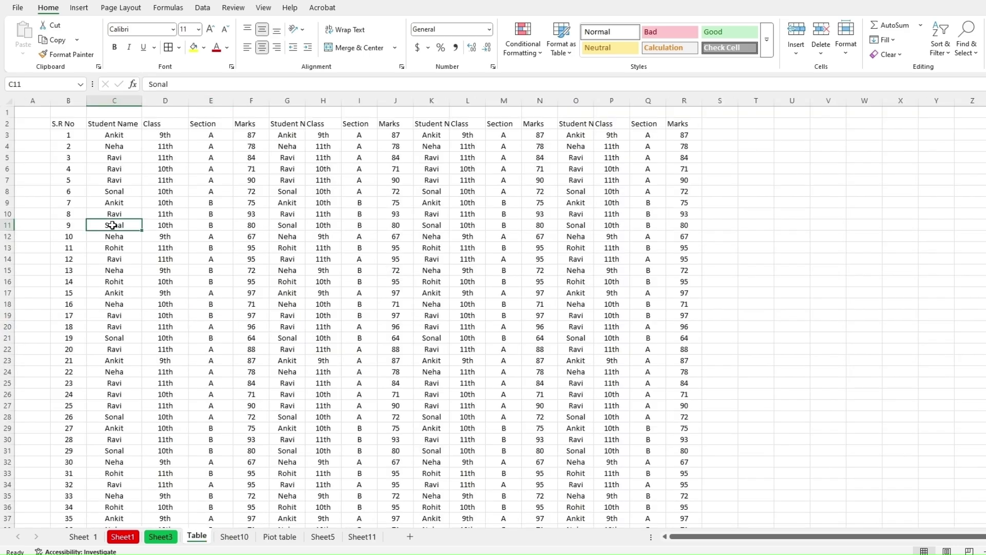
left_click(68, 123)
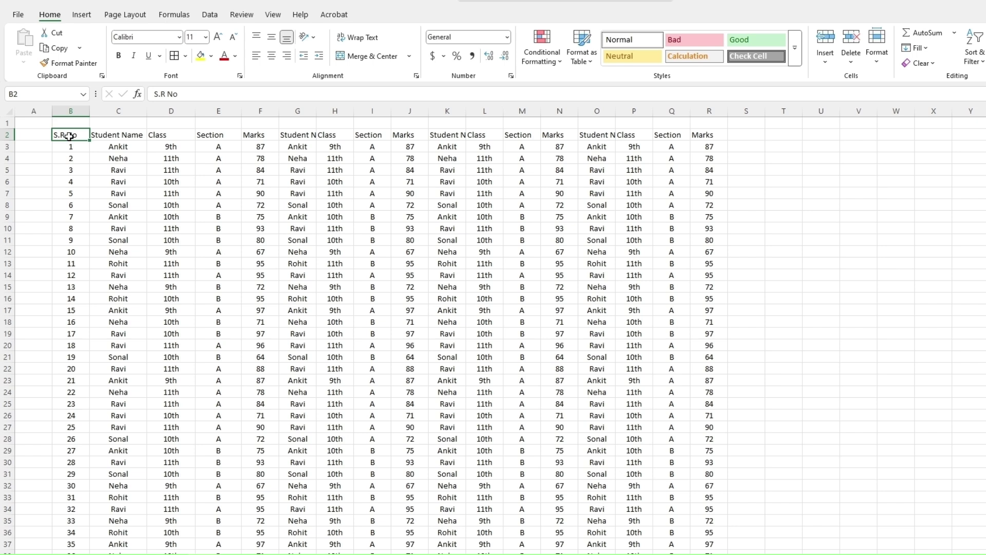
left_click(358, 360)
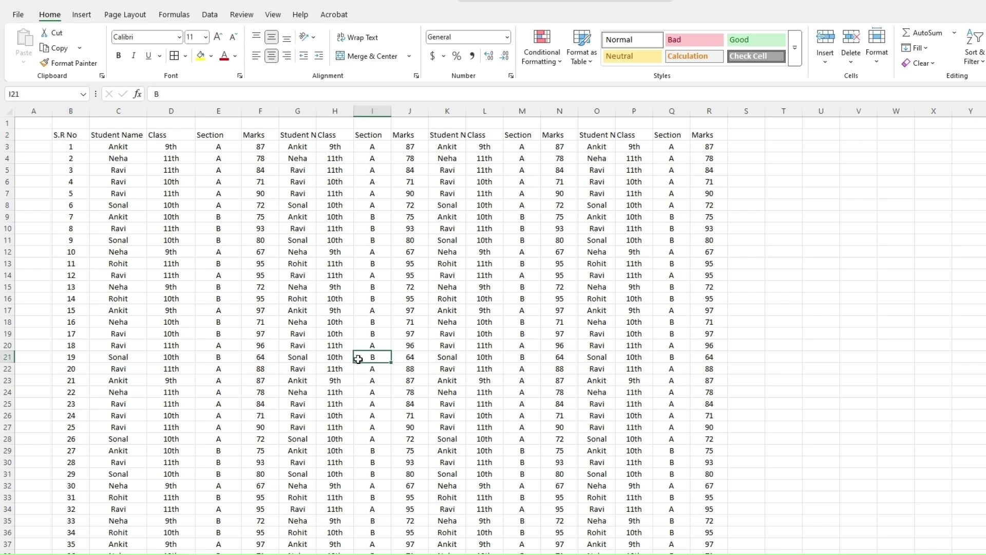
left_click(593, 310)
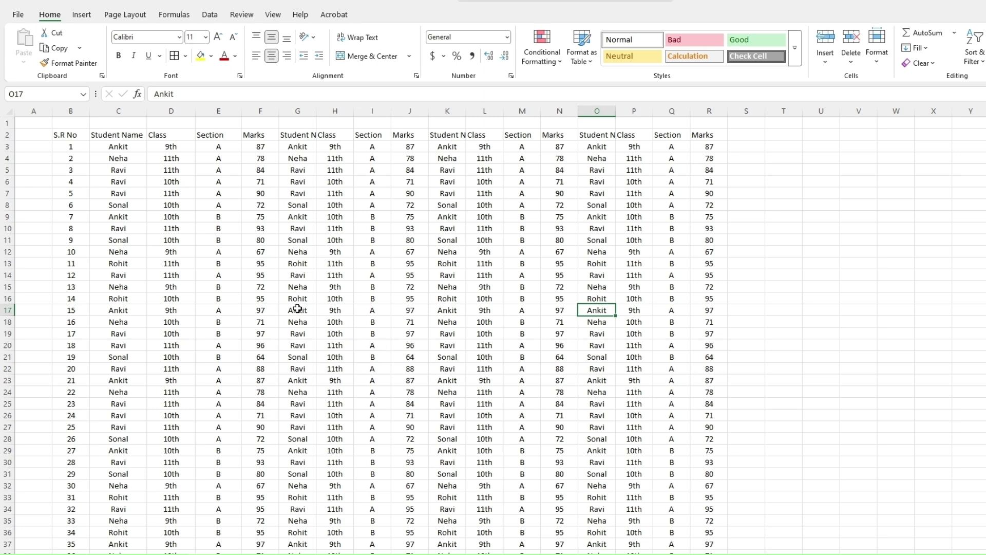
left_click_drag(68, 134, 124, 172)
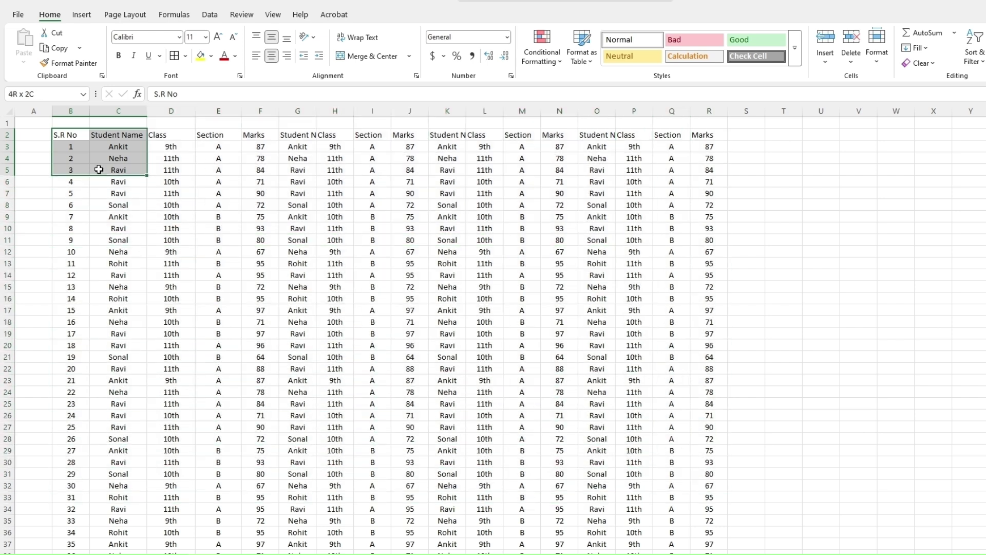
left_click(170, 232)
- Convert the full data range B2:R42 into a table, keeping the first row as headers
left_click(70, 136)
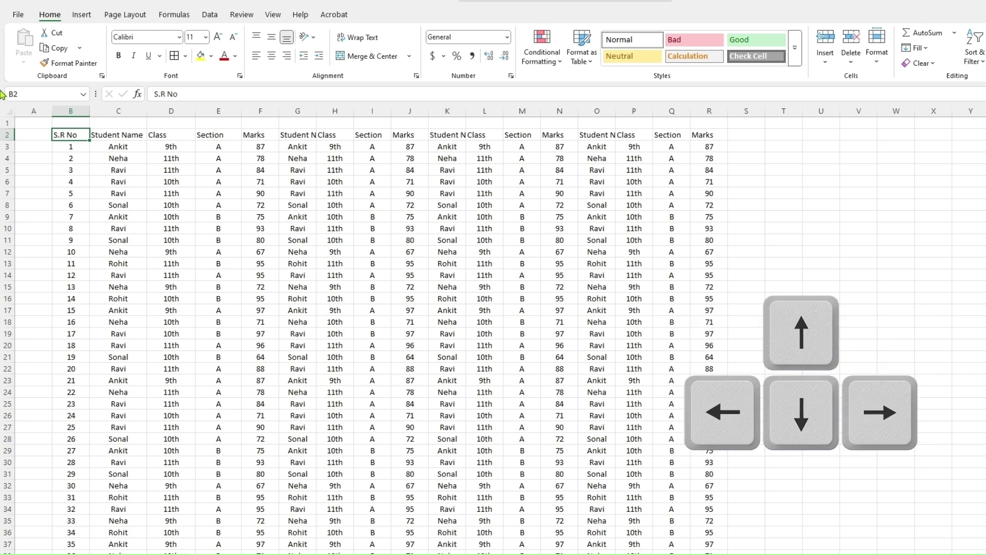
key("ctrl+shift+Right")
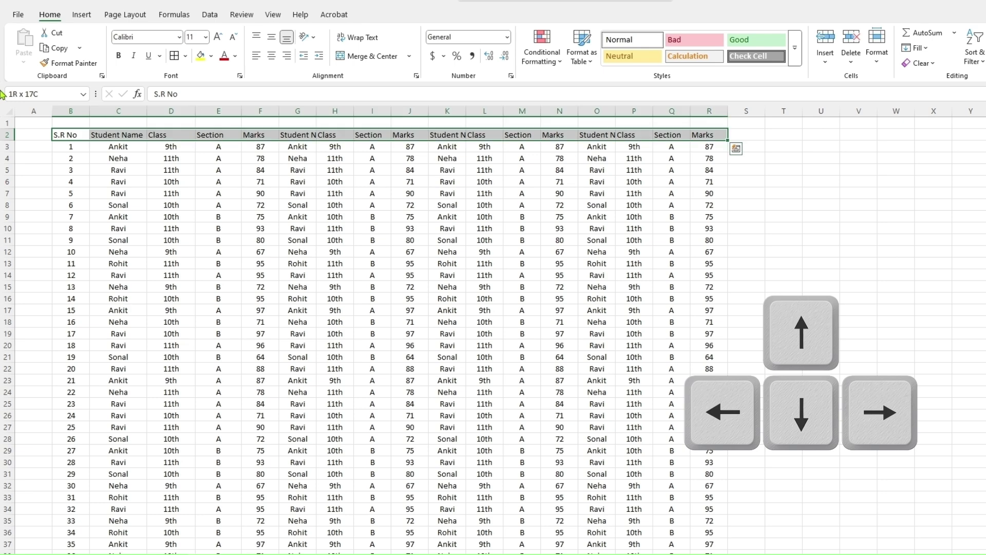
key("ctrl+shift+Down")
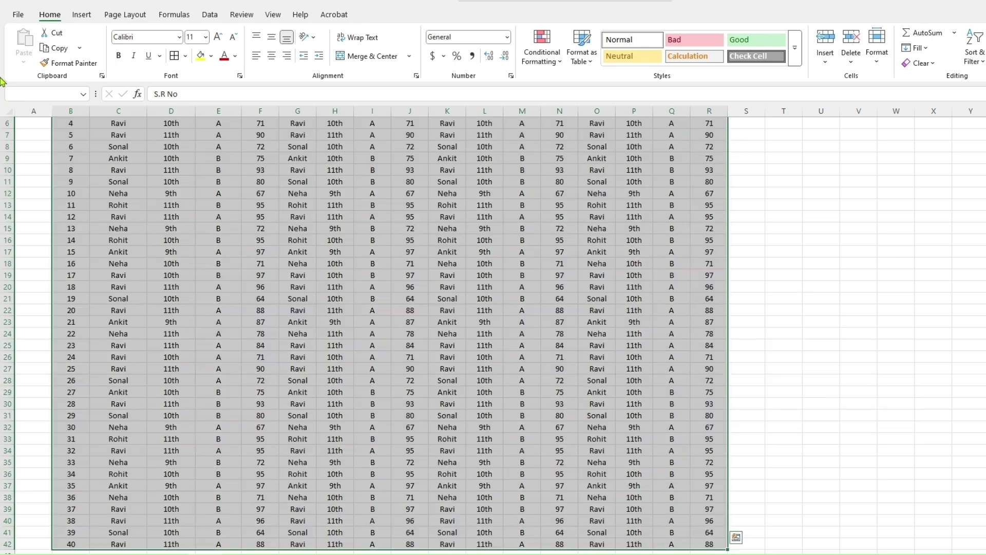
left_click(81, 16)
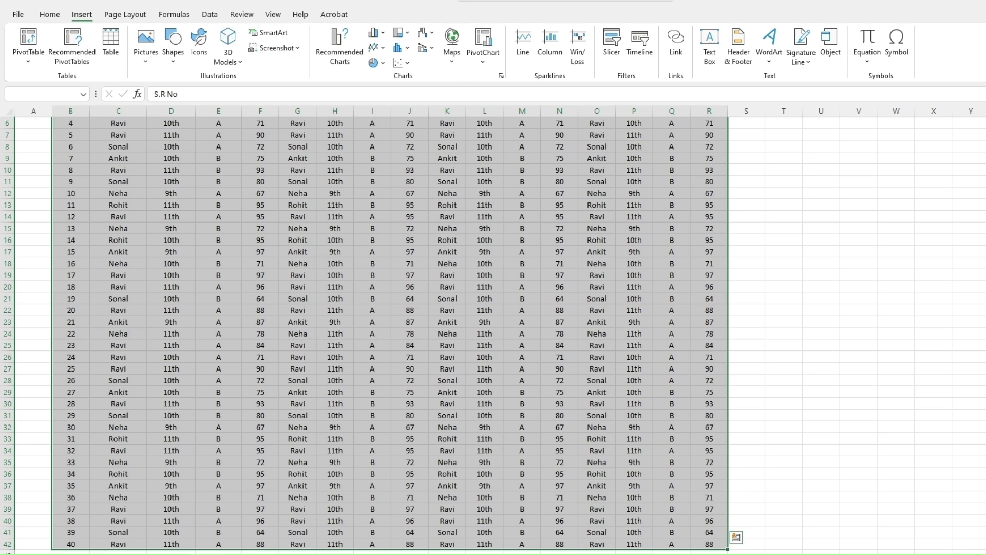
left_click(110, 43)
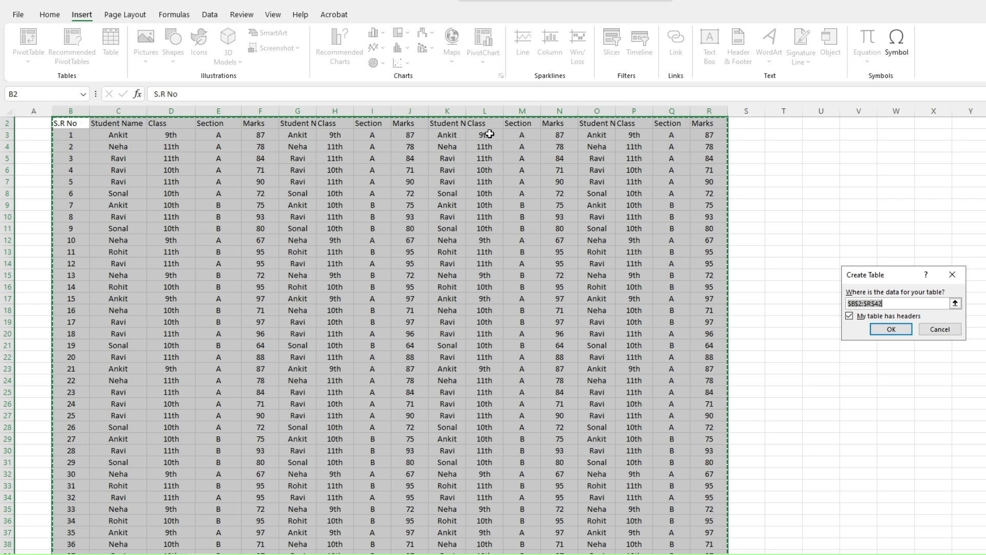
left_click(890, 329)
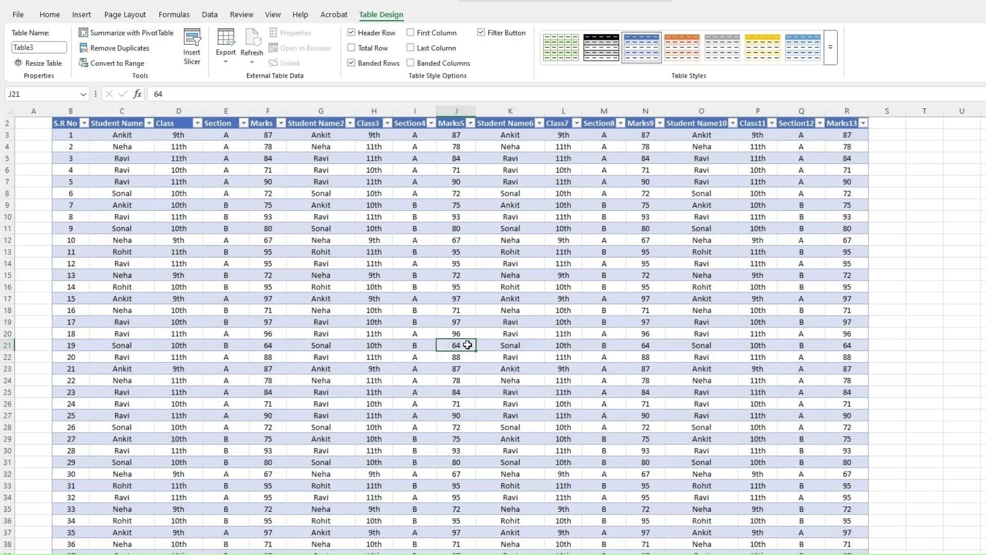
left_click(467, 344)
- Browse the Light, Medium and Dark table styles available for the new table
left_click(339, 329)
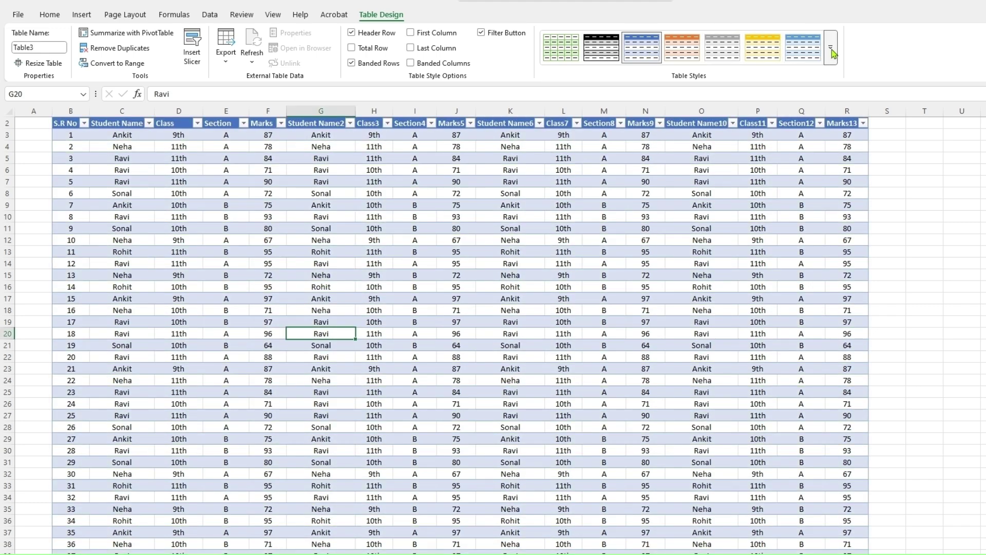
left_click(831, 52)
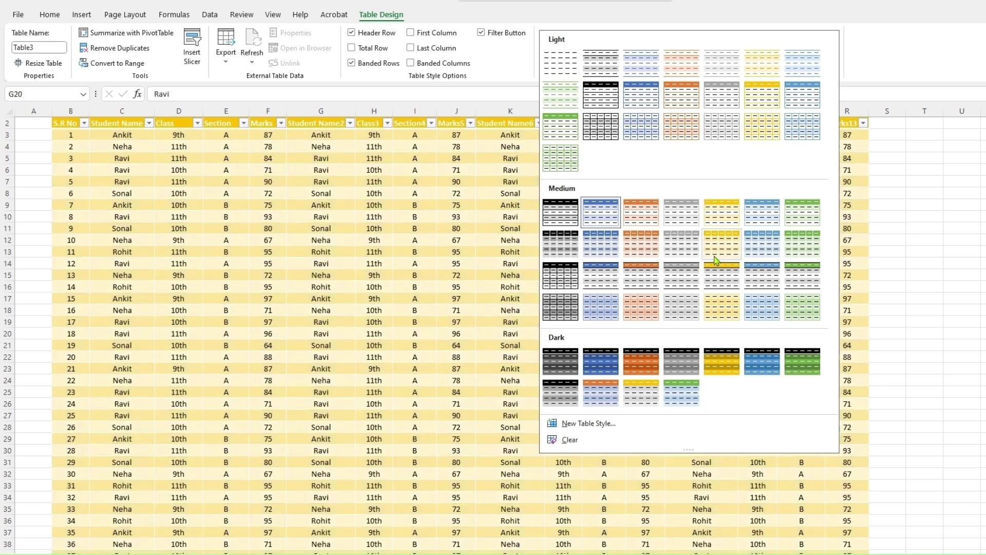
left_click(361, 256)
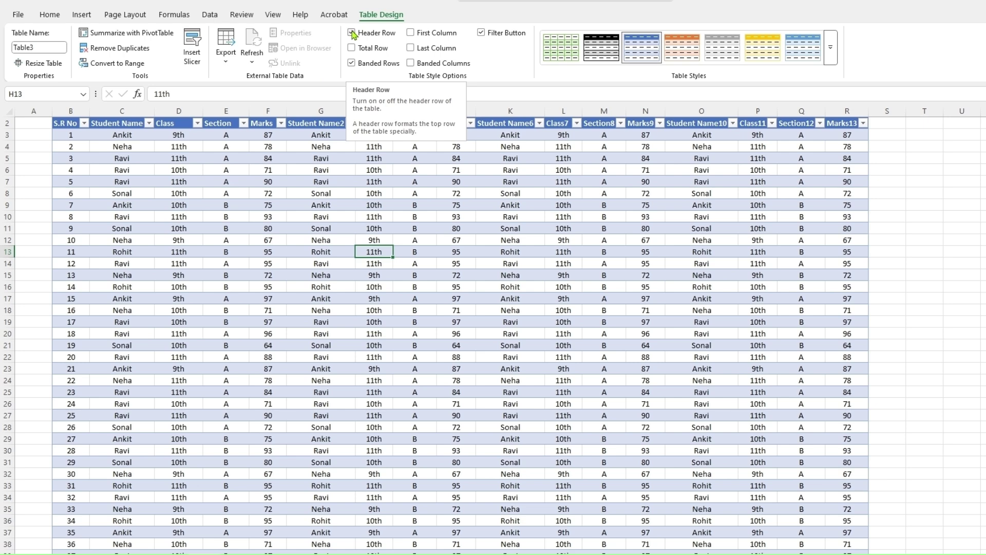
- Turn the table's header row off and back on, and turn its total row on and back off
left_click(352, 33)
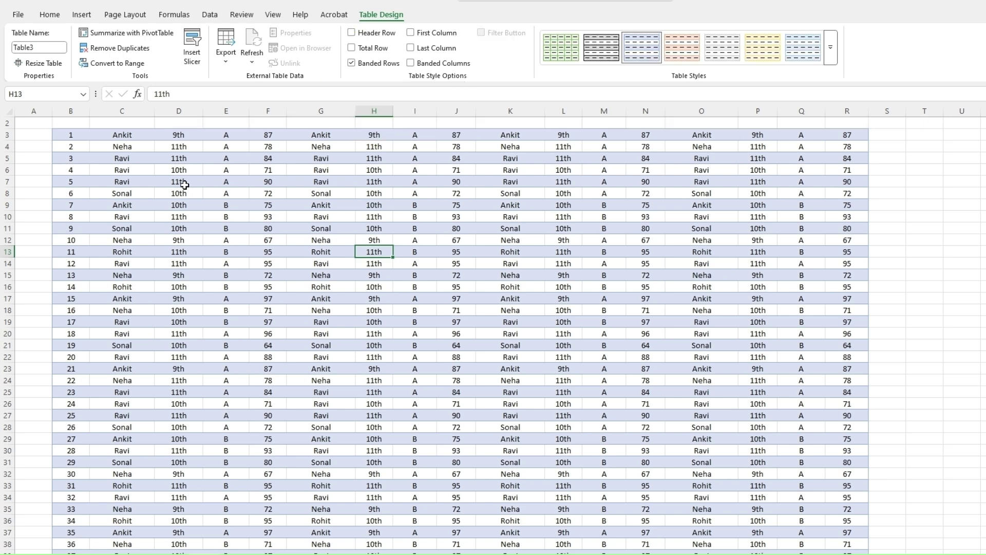
left_click(352, 33)
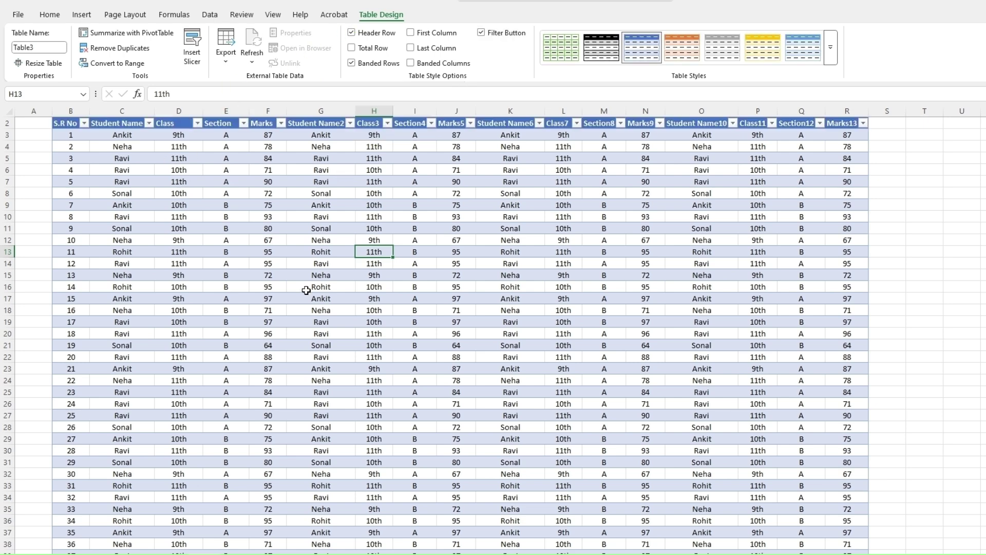
scroll(322, 256, "down", 7)
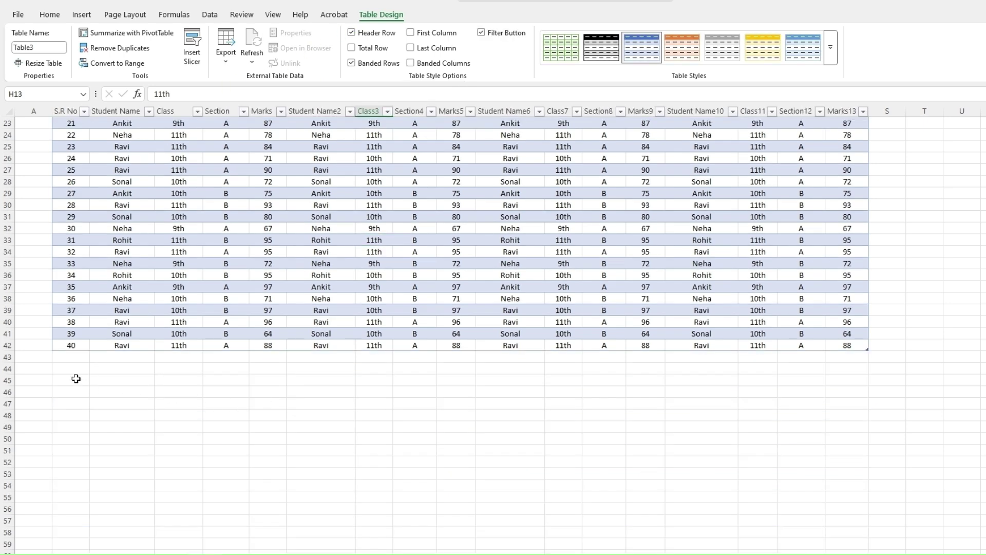
left_click(352, 48)
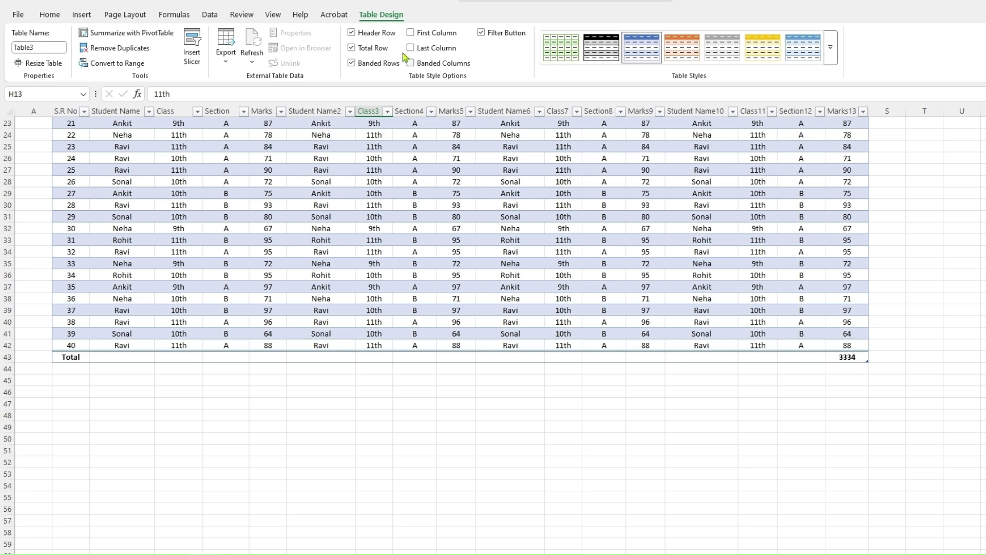
left_click(352, 48)
scroll(318, 292, "up", 7)
scroll(317, 292, "up", 1)
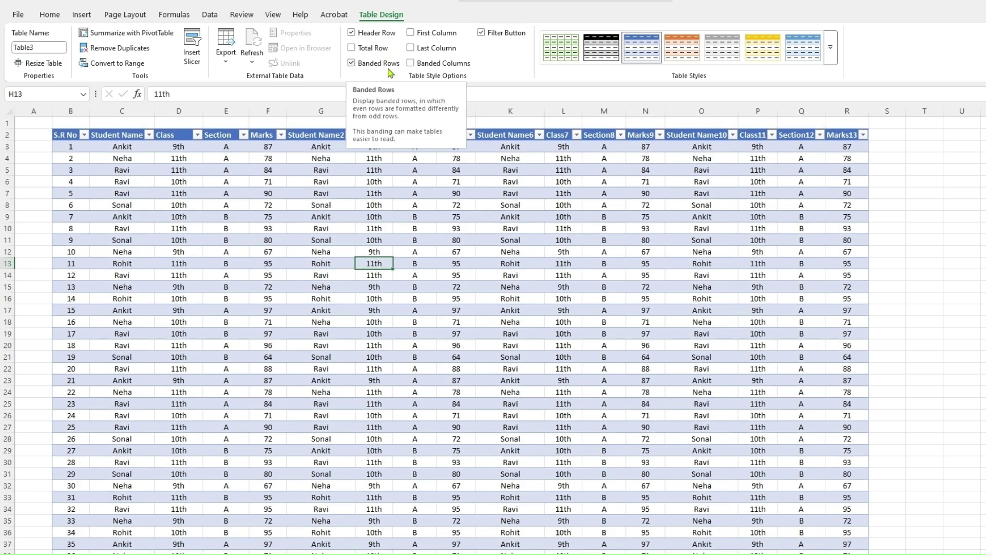
- Turn the table's banded rows off and back on
left_click(354, 189)
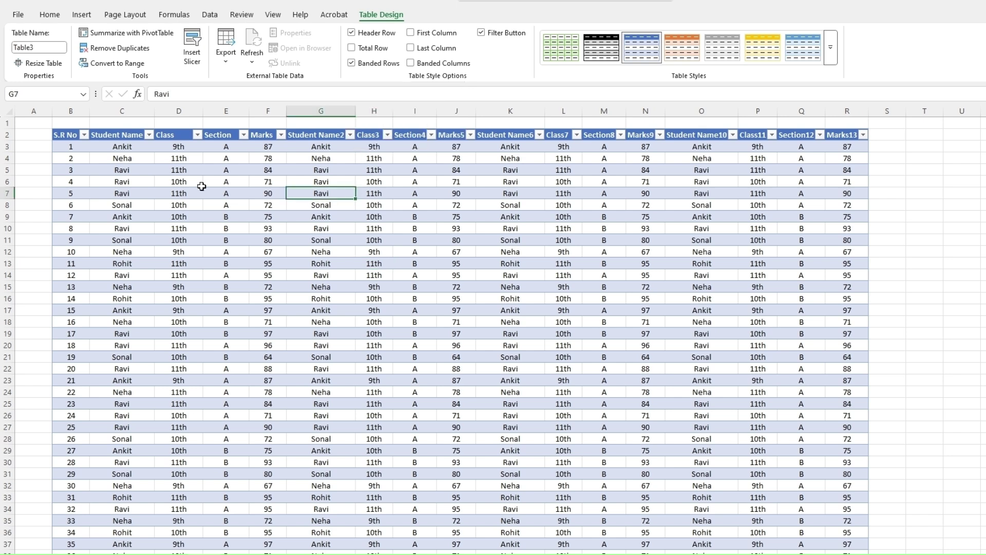
left_click(71, 148)
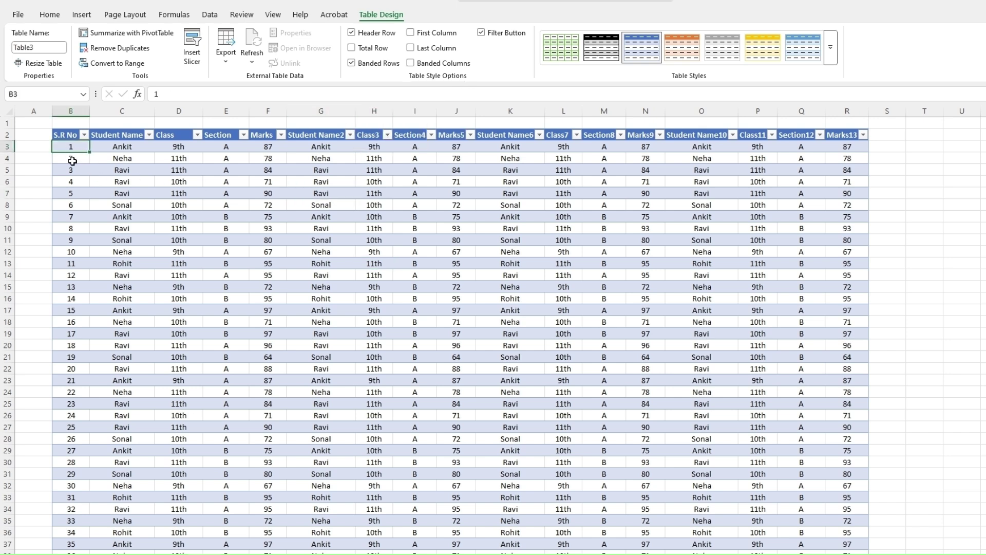
left_click(73, 161)
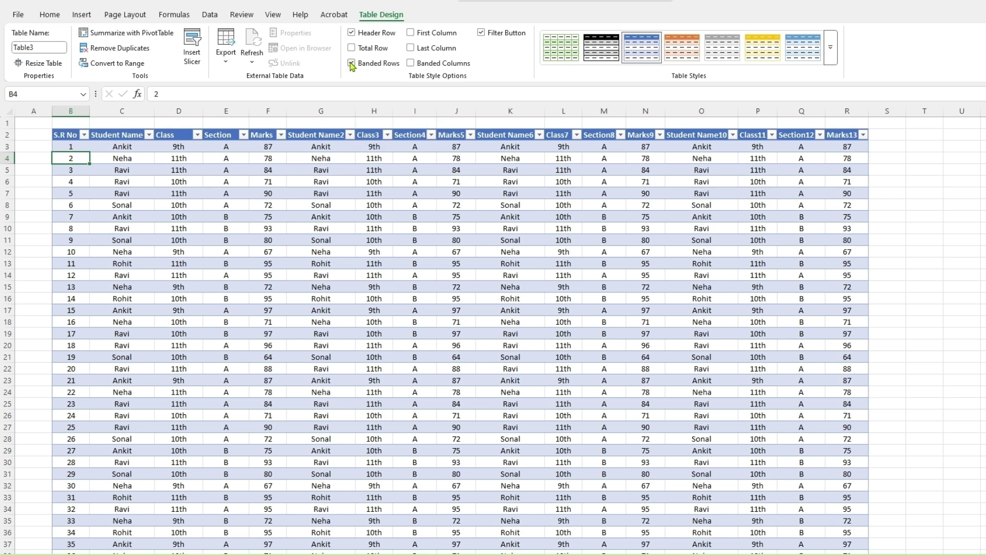
left_click(352, 63)
left_click(226, 251)
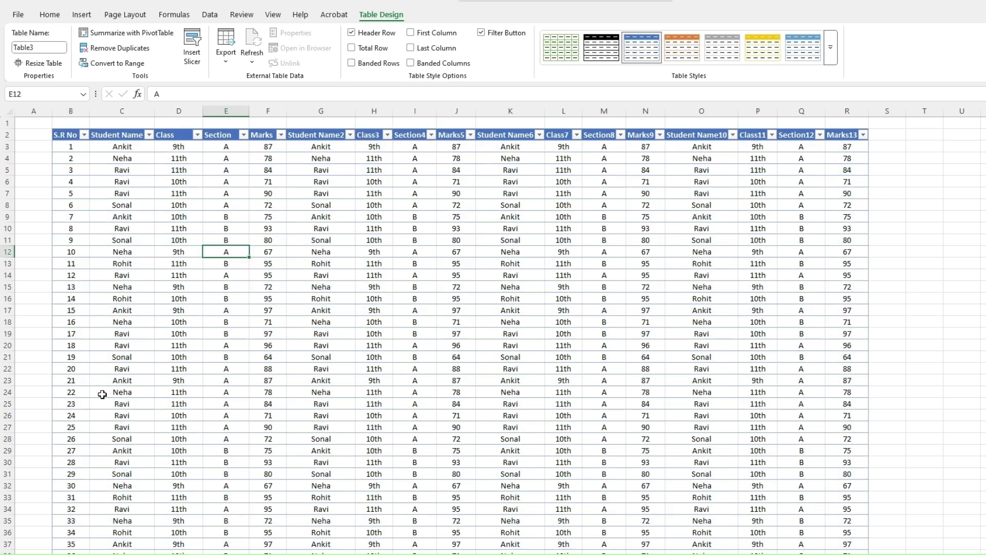
left_click(352, 63)
left_click(122, 334)
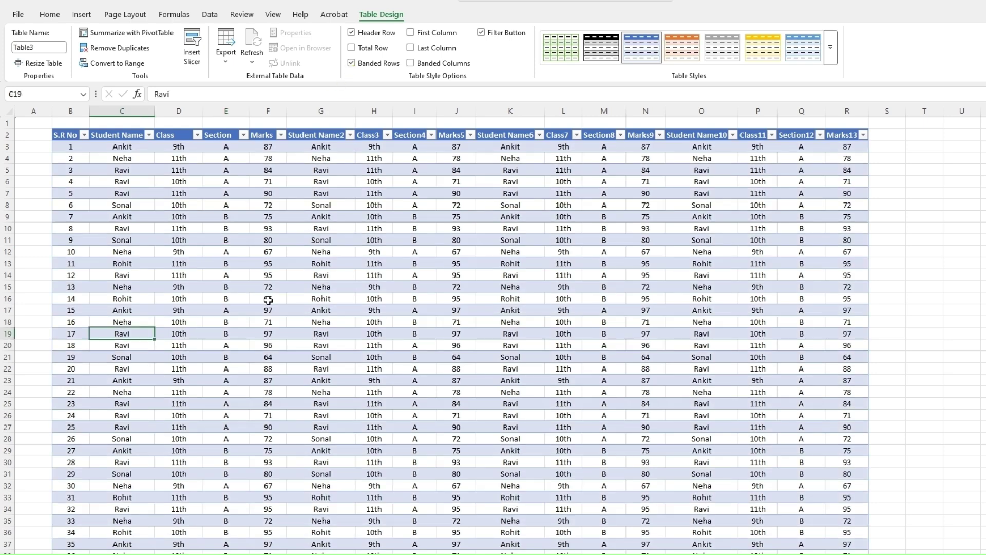
- Apply all borders to every cell of the table, from the S.R No header through the last row and column
left_click(68, 134)
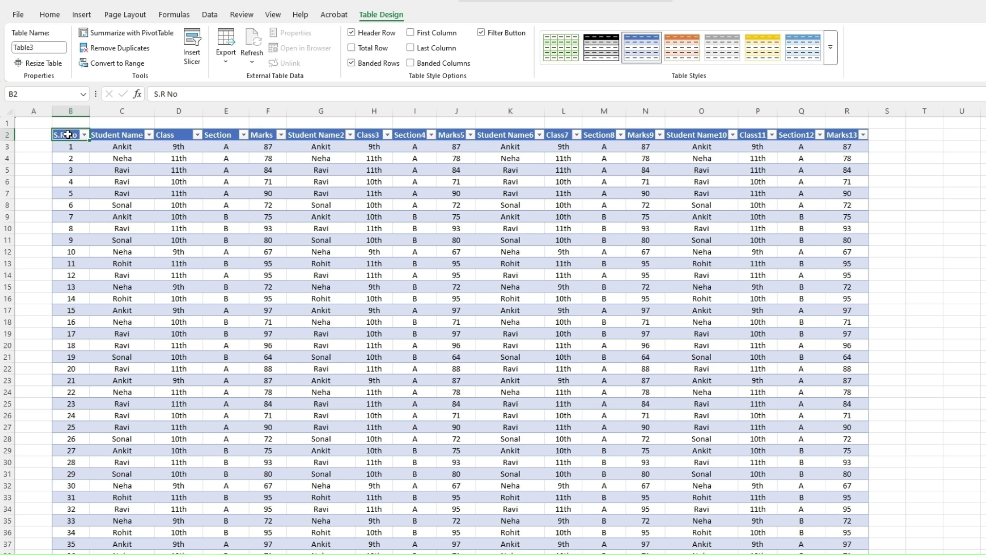
key("ctrl+shift+Right")
key("ctrl+shift+Down")
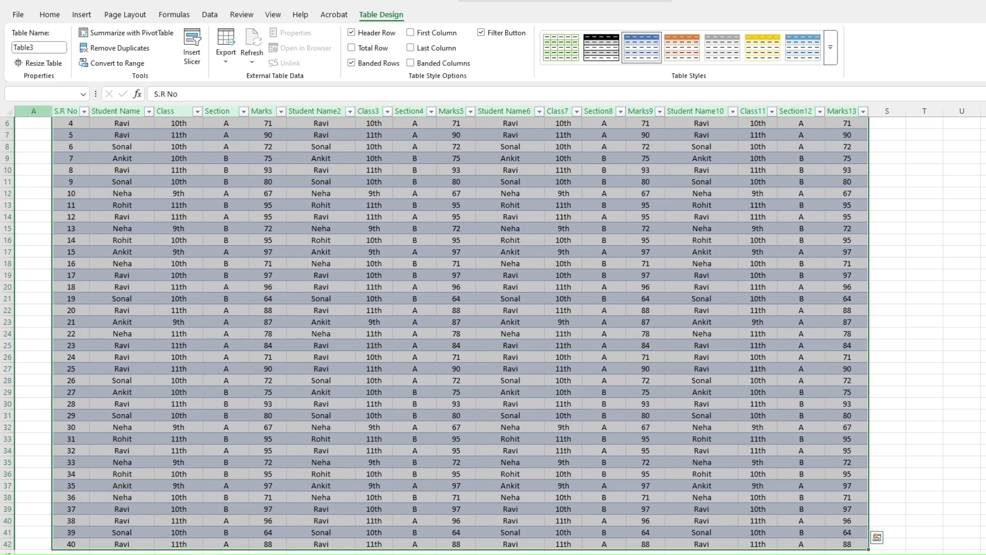
left_click(49, 15)
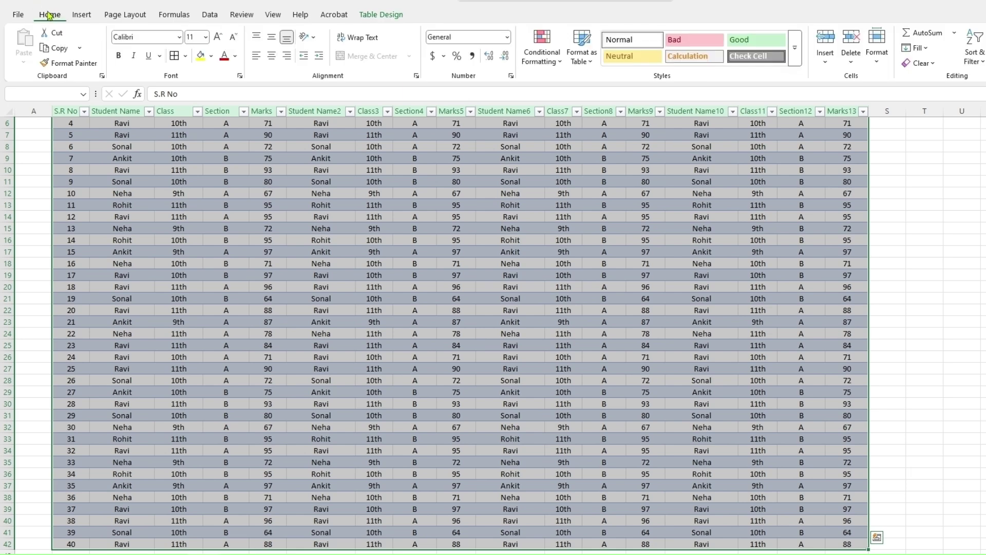
left_click(174, 59)
left_click(315, 299)
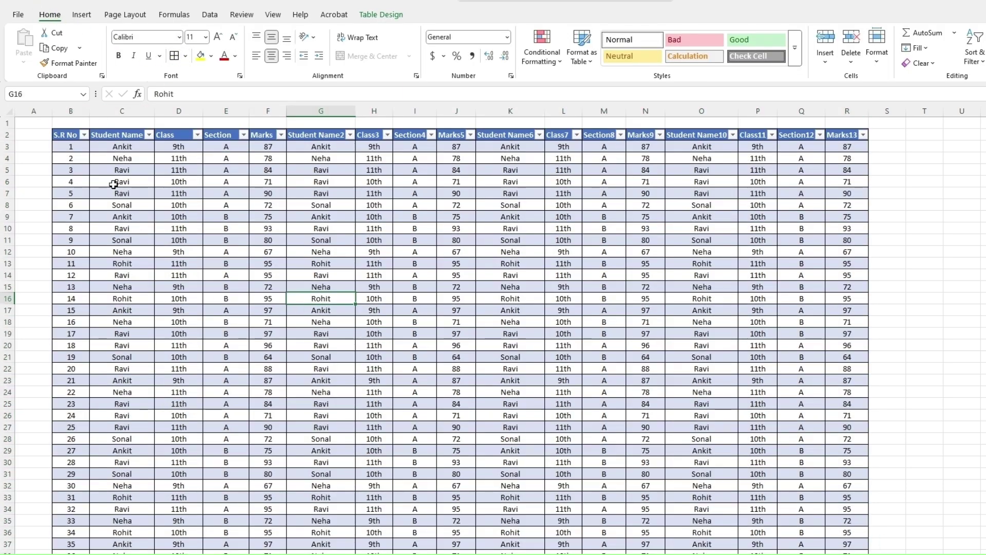
left_click(752, 308)
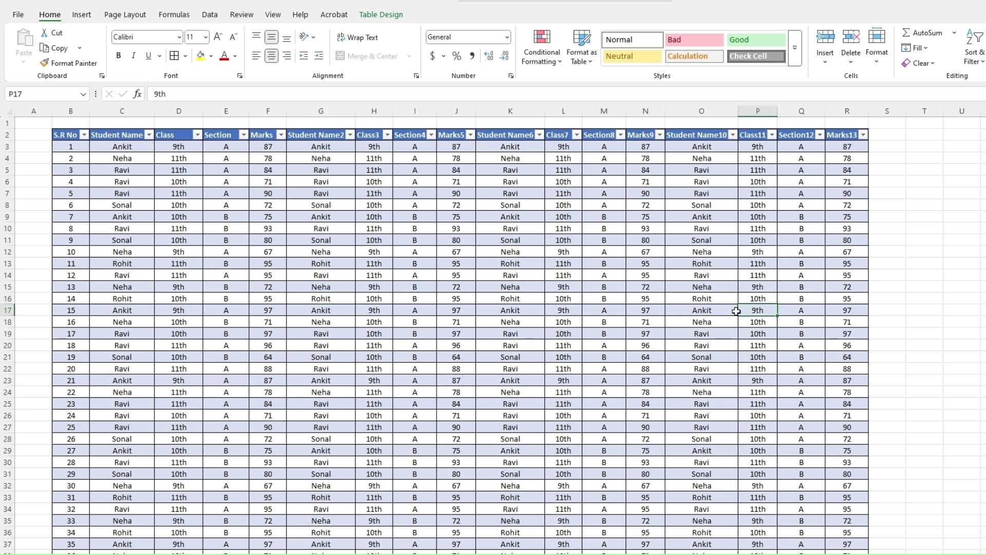
left_click(541, 321)
left_click(178, 252)
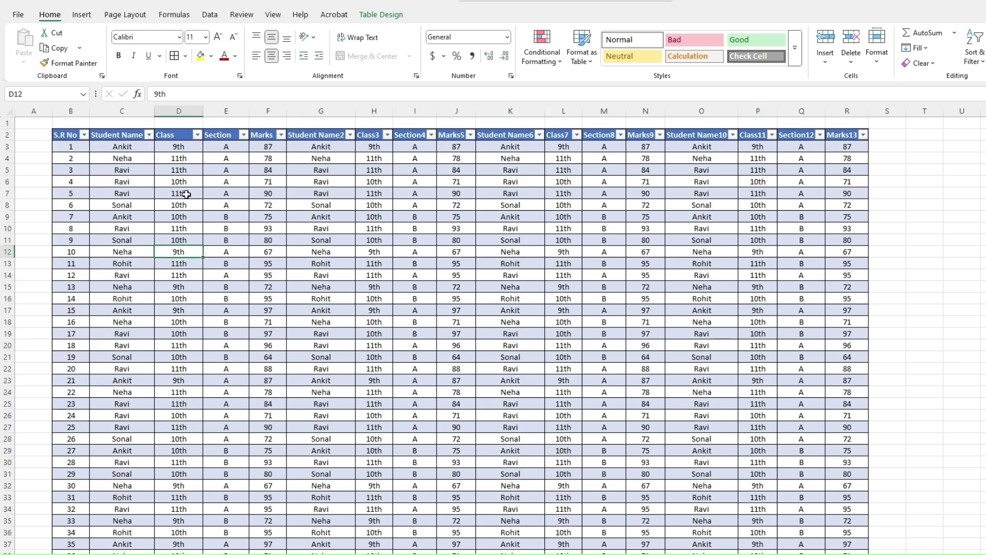
- Check the filter options of the first Student Name column and look through the table's rows
left_click(148, 135)
left_click(218, 314)
left_click(140, 206)
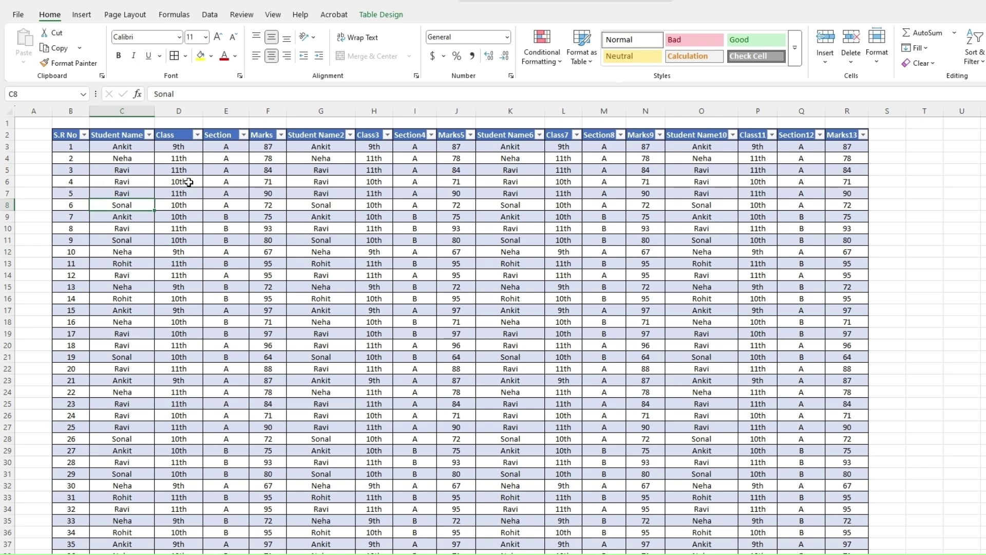
scroll(181, 254, "down", 6)
scroll(190, 308, "up", 6)
- Filter the first Class column to show only the 10th class records
left_click(197, 136)
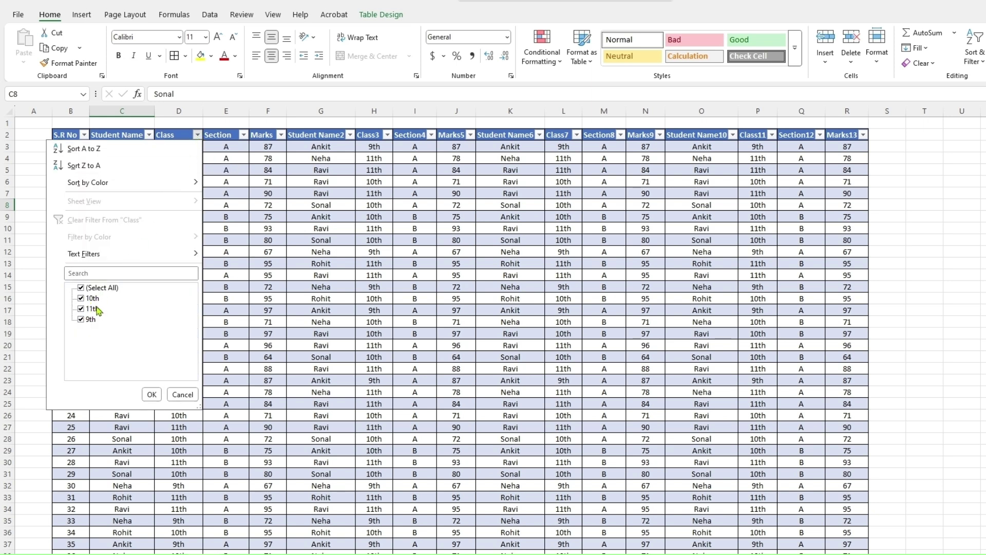
left_click(83, 288)
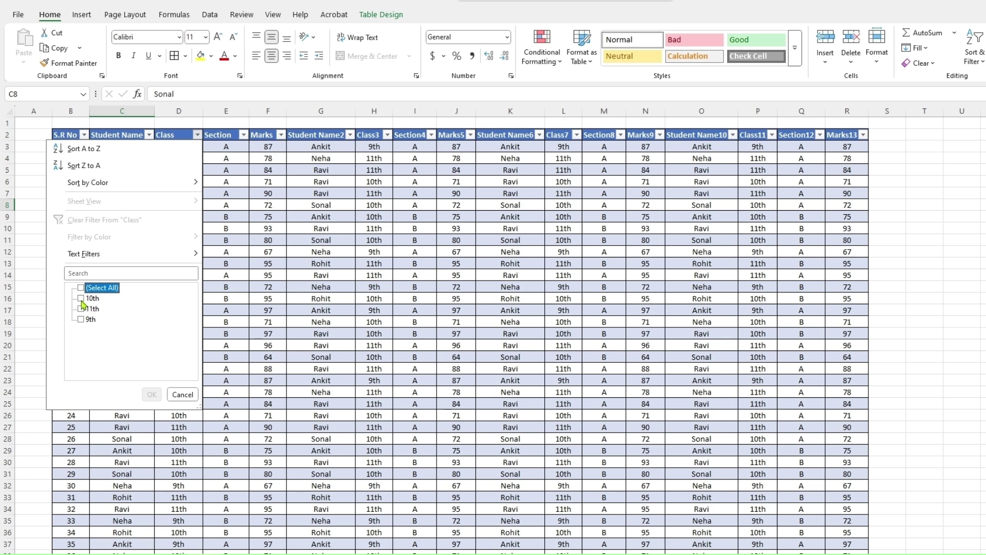
left_click(81, 299)
left_click(151, 394)
left_click(226, 263)
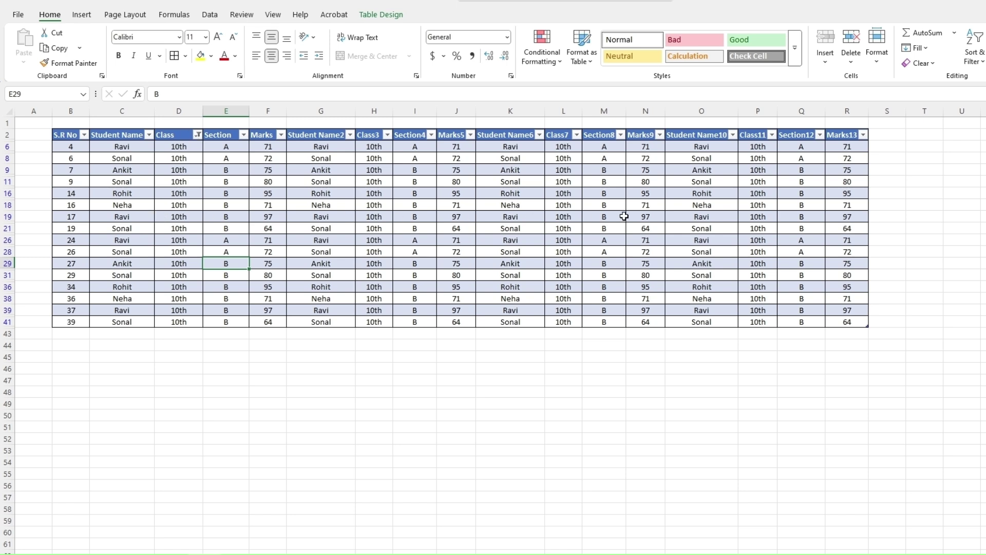
- Restore all classes in the first Class column's filter
left_click(198, 136)
left_click(81, 288)
left_click(152, 394)
left_click(210, 253)
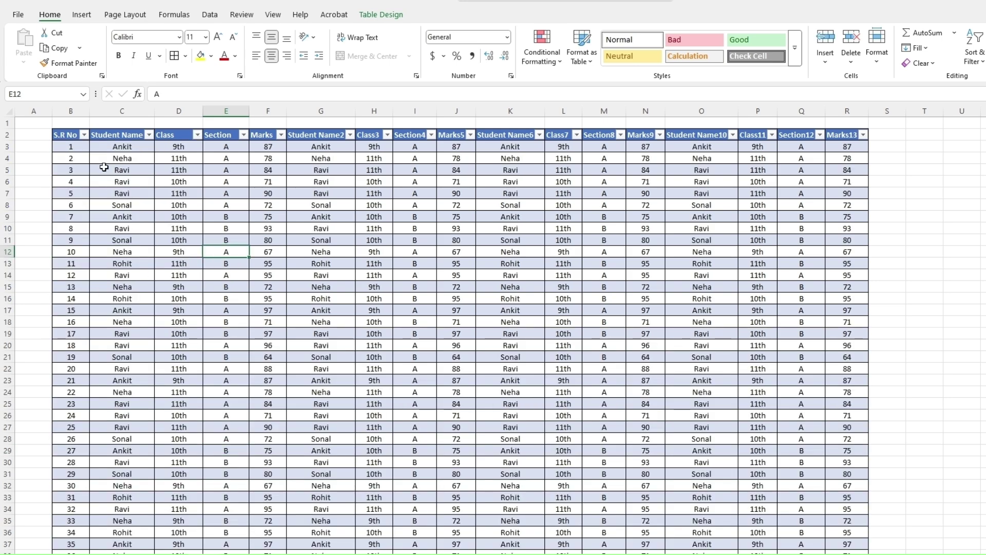
- Turn the student marks table's filter buttons off and back on through the table style options
left_click_drag(71, 135, 845, 135)
left_click(384, 14)
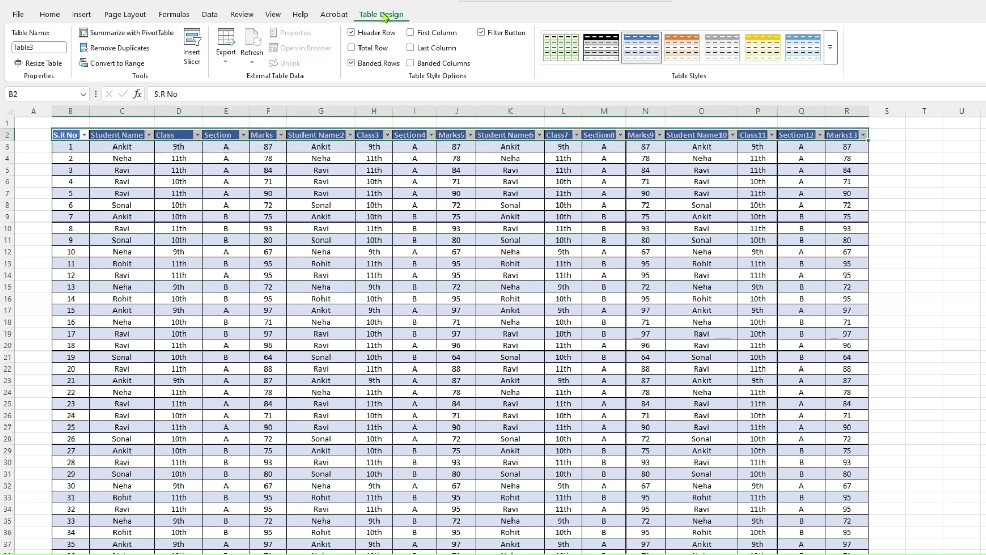
left_click(349, 181)
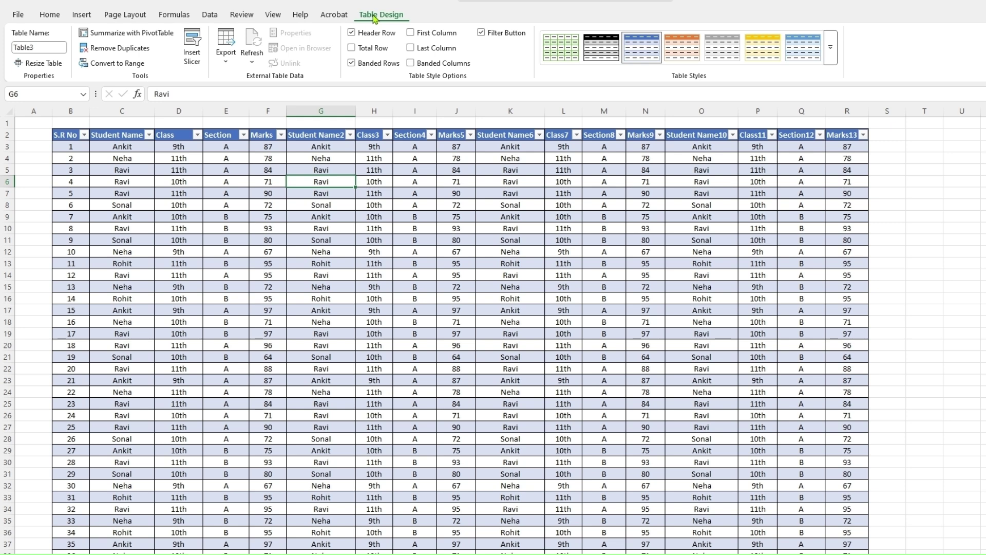
left_click(482, 32)
left_click(359, 276)
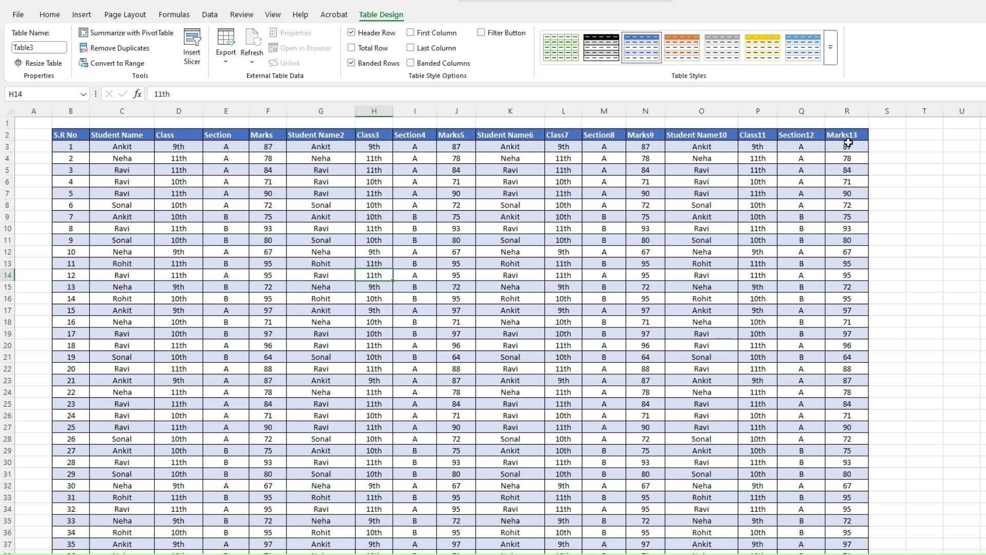
left_click(491, 33)
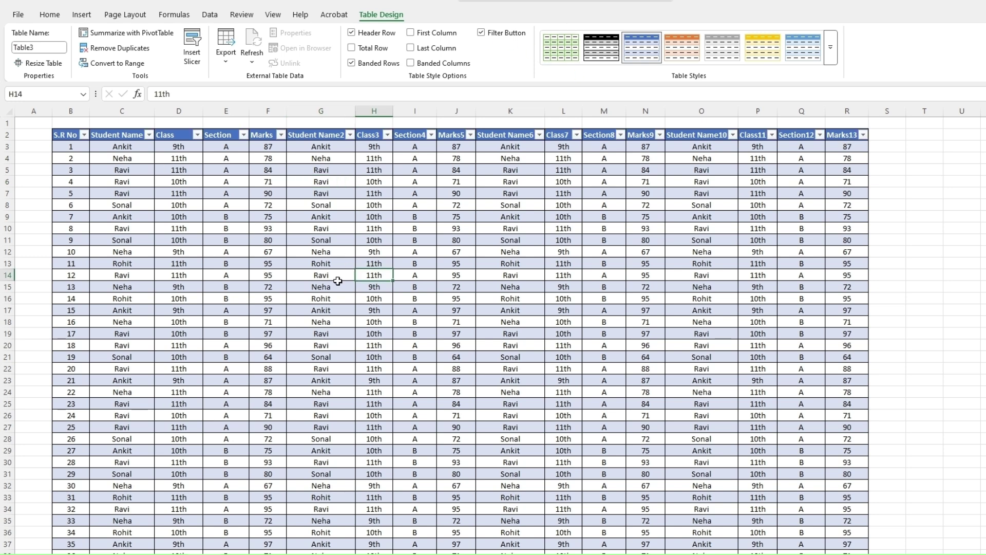
left_click(338, 282)
- Remove the filter buttons from the student table's header row with the Sort & Filter command
left_click(50, 15)
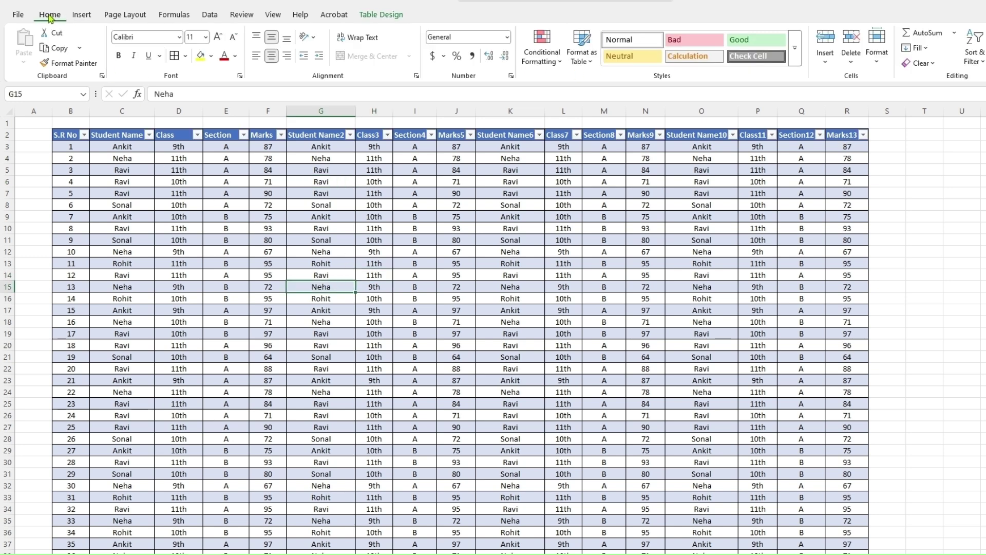
left_click(54, 135)
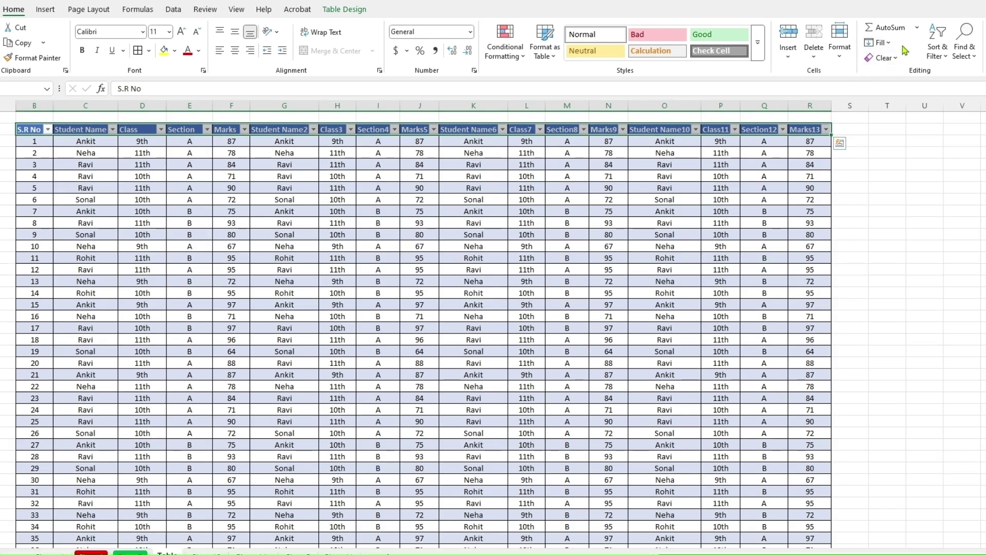
left_click(948, 58)
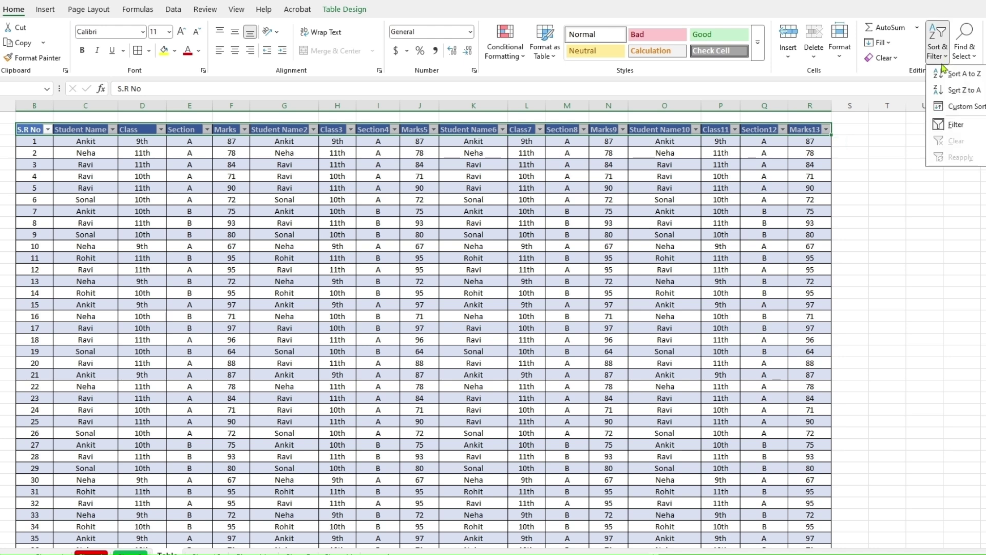
left_click(952, 128)
left_click(609, 222)
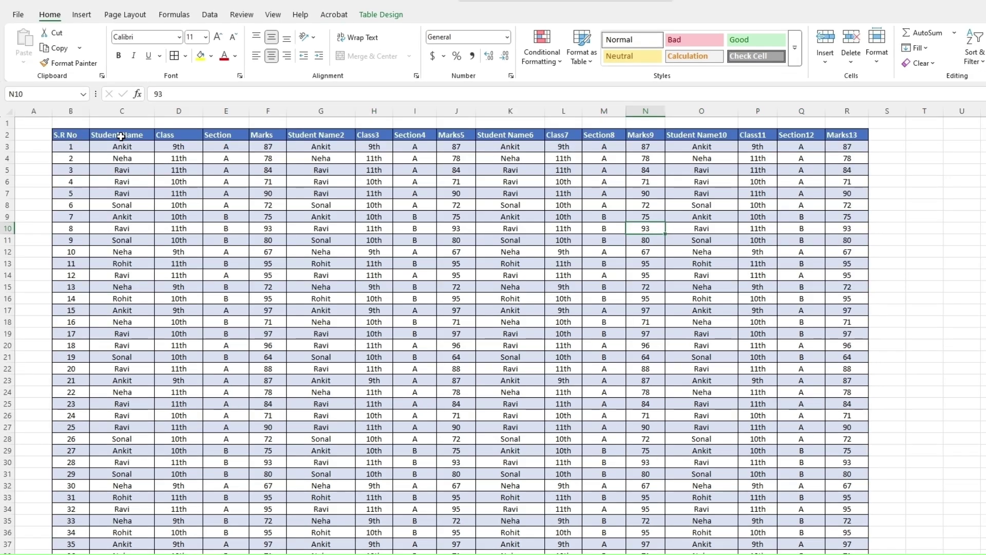
- Insert a blank sheet row above the record with S.R No 14
left_click(82, 14)
left_click(158, 298)
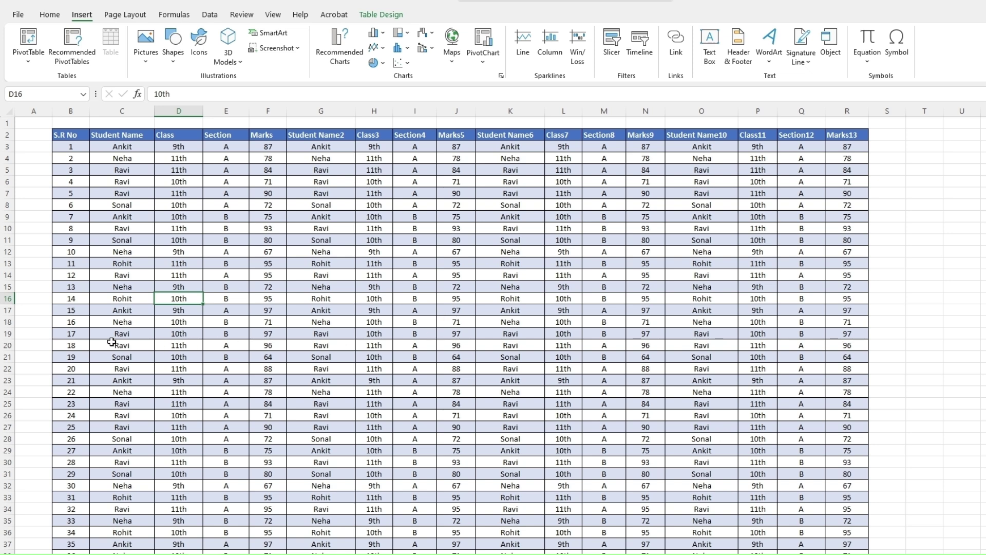
left_click(7, 299)
right_click(9, 300)
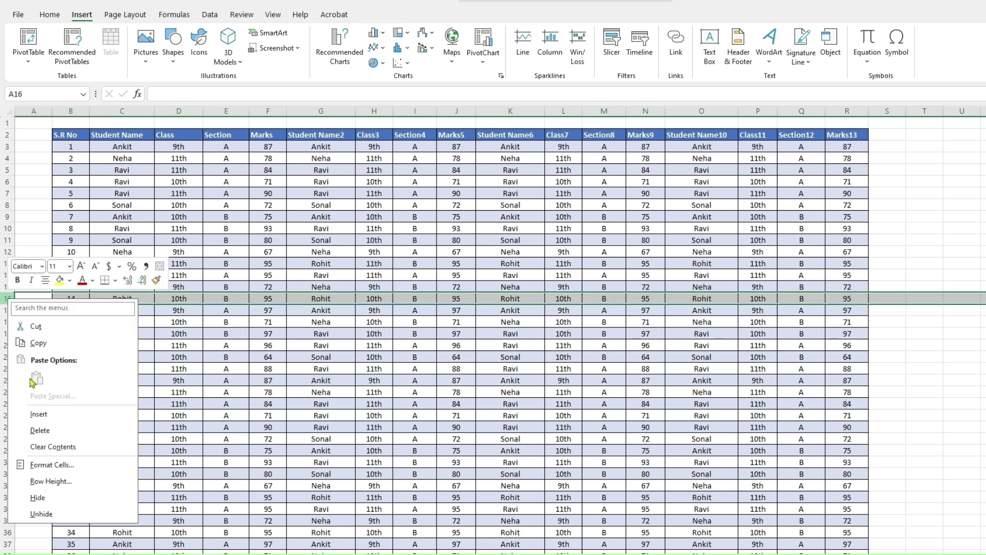
left_click(38, 415)
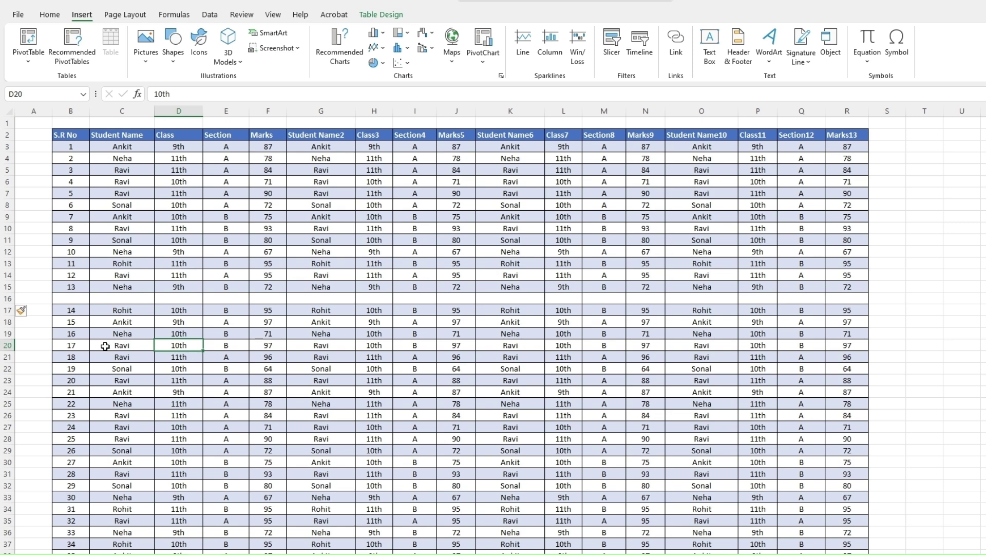
left_click(121, 300)
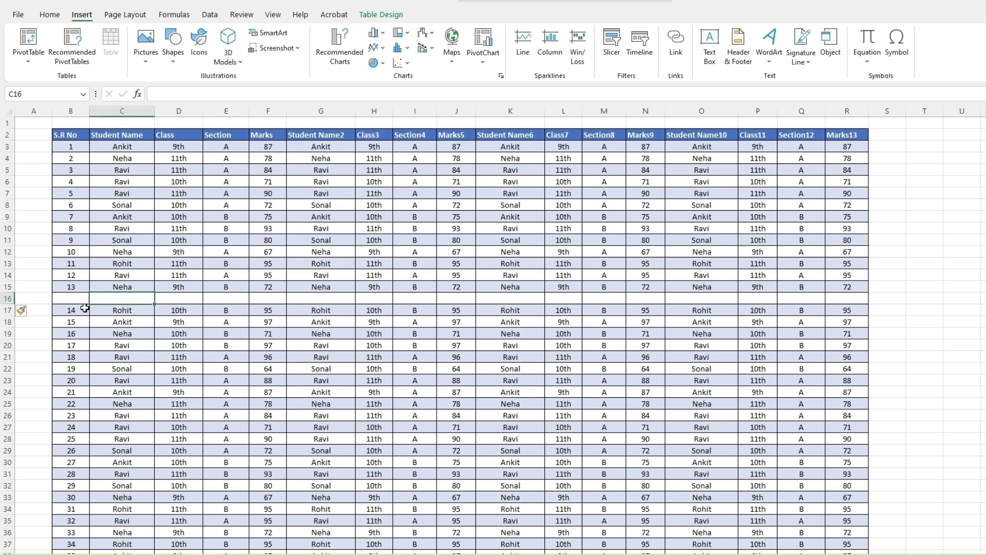
- Insert another blank row at the empty sheet row 16
right_click(5, 295)
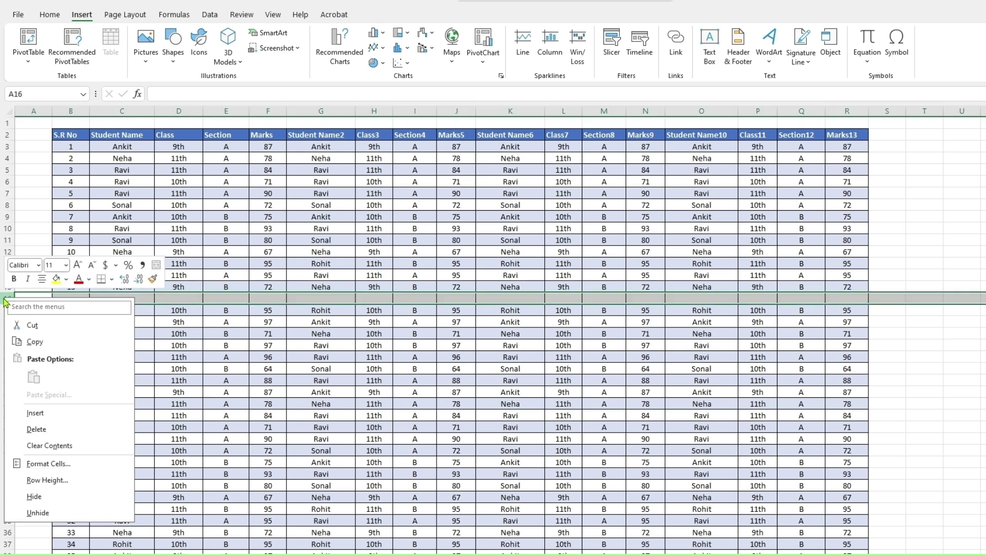
left_click(32, 410)
left_click(158, 371)
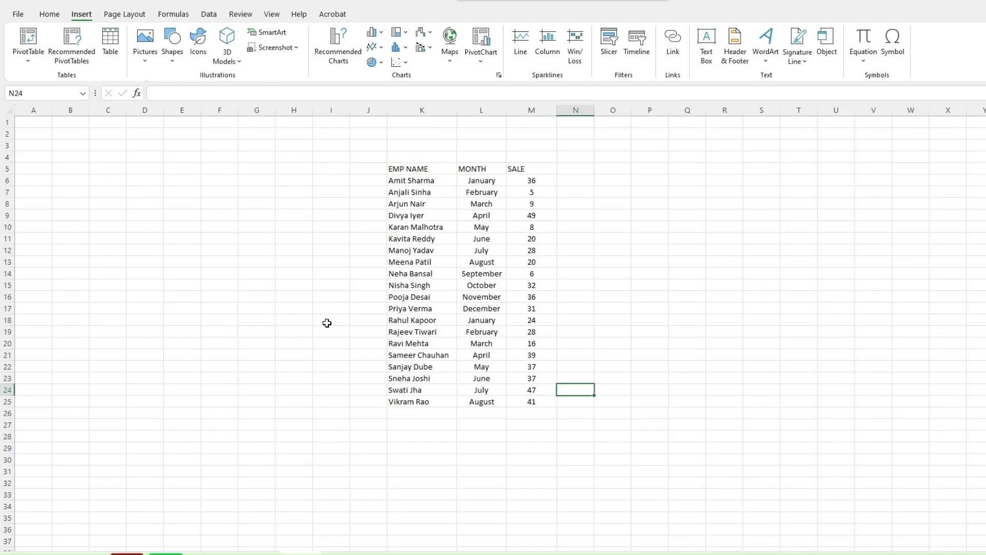
- Convert the employee sales data in K5:M25 into a table with its first row as headers
left_click(326, 319)
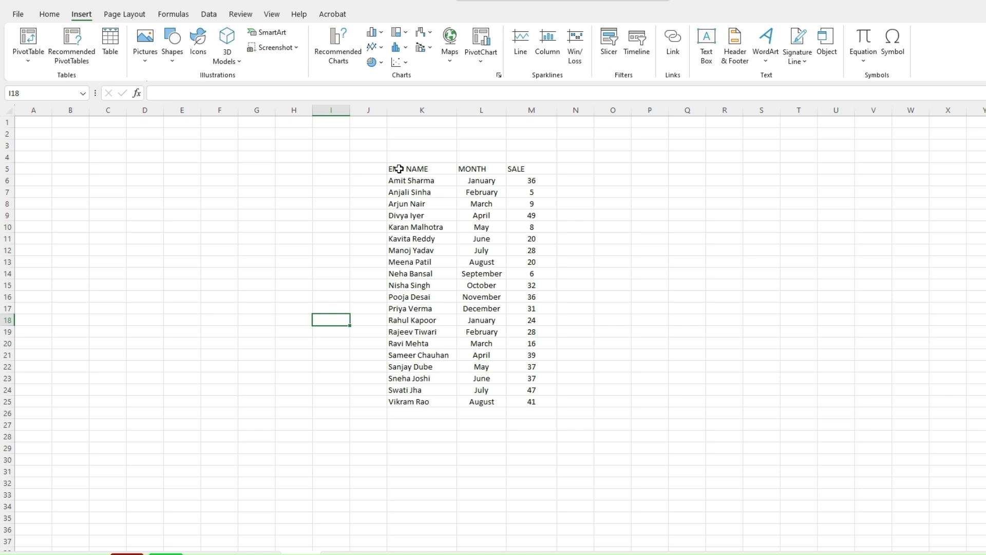
left_click(626, 308)
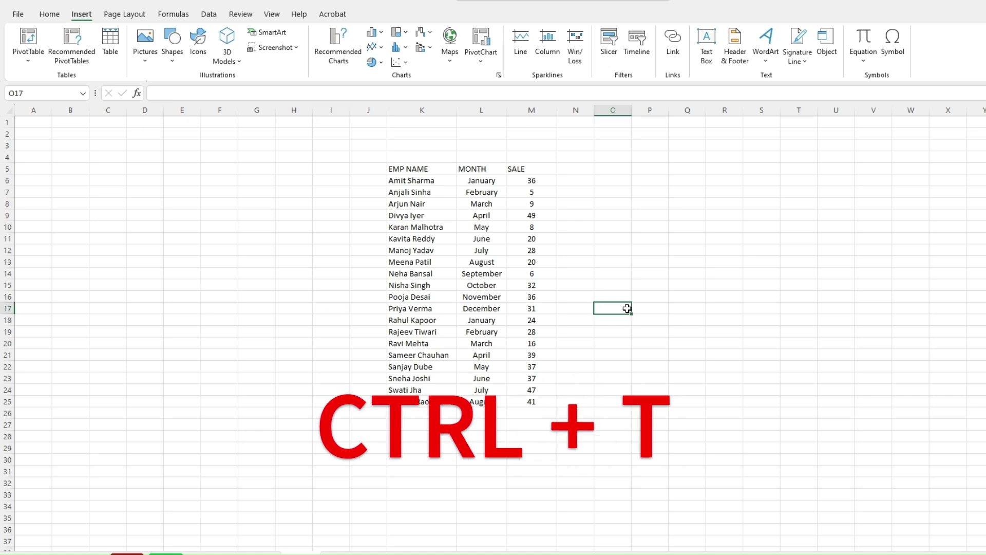
key("ctrl+t")
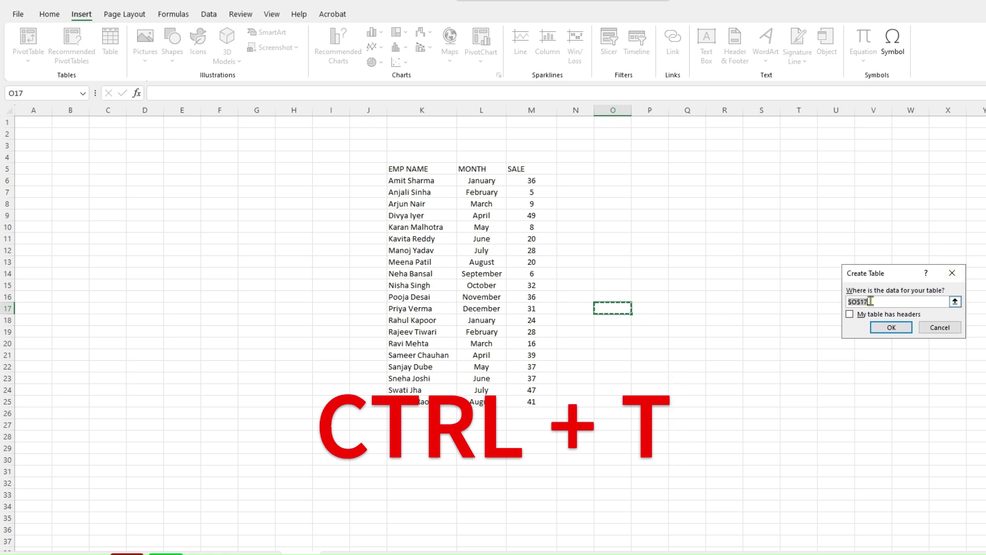
left_click_drag(397, 169, 518, 400)
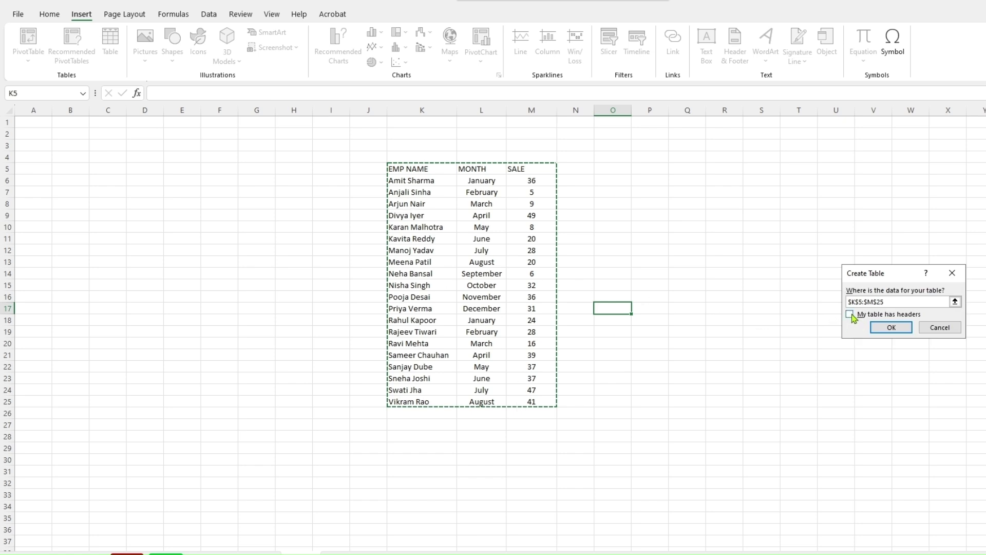
left_click(850, 315)
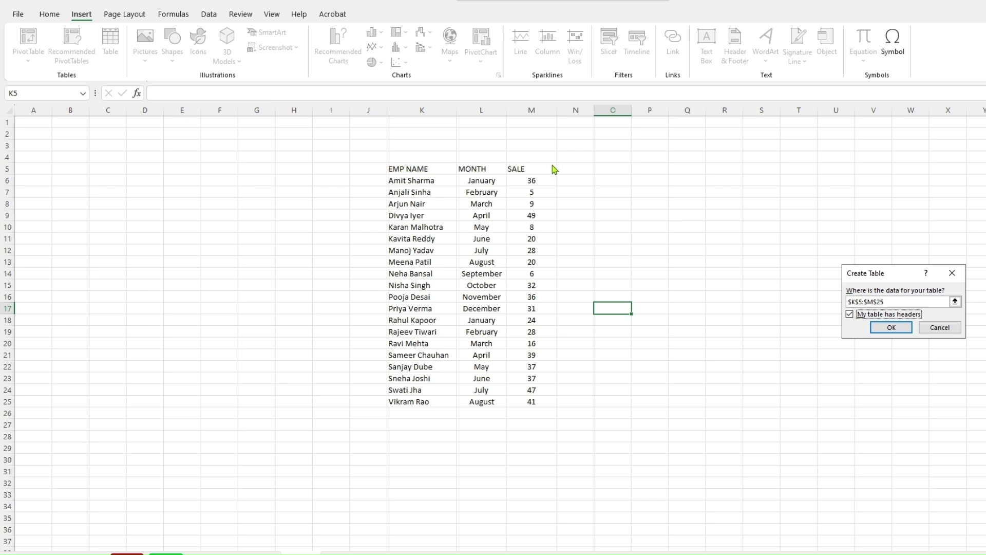
left_click(886, 328)
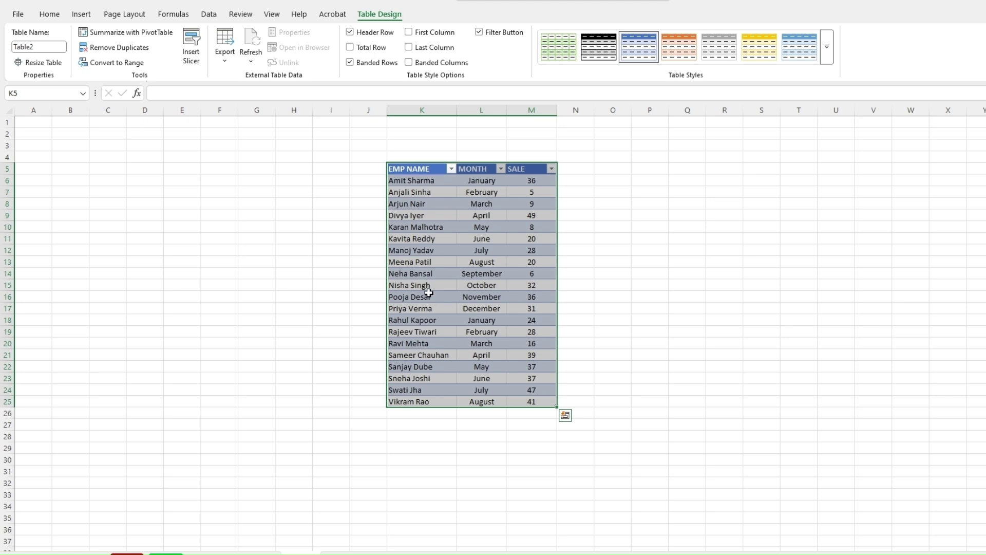
left_click(459, 272)
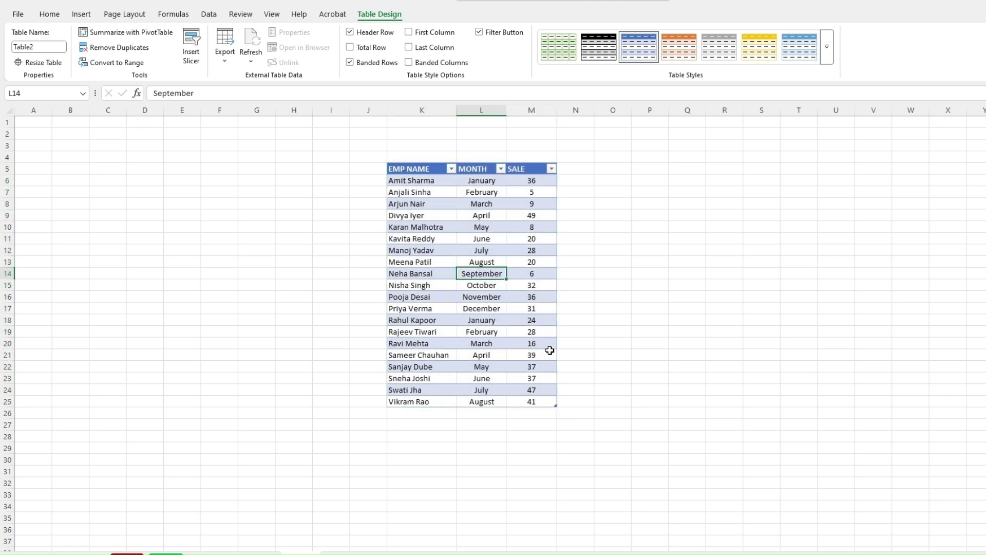
- Apply the orange style from the first row of the Medium table styles to the sales table
left_click(829, 61)
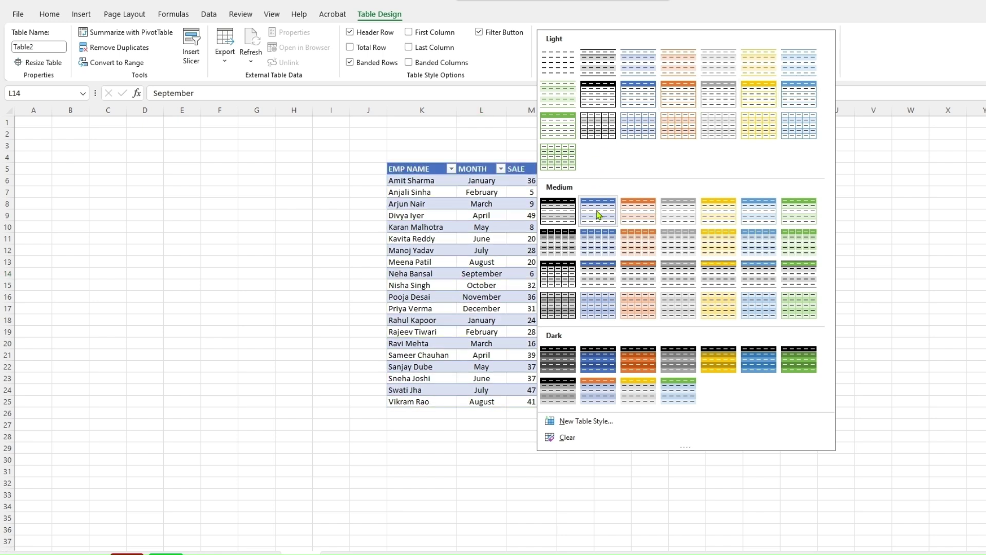
left_click(638, 211)
left_click(226, 364)
left_click(750, 296)
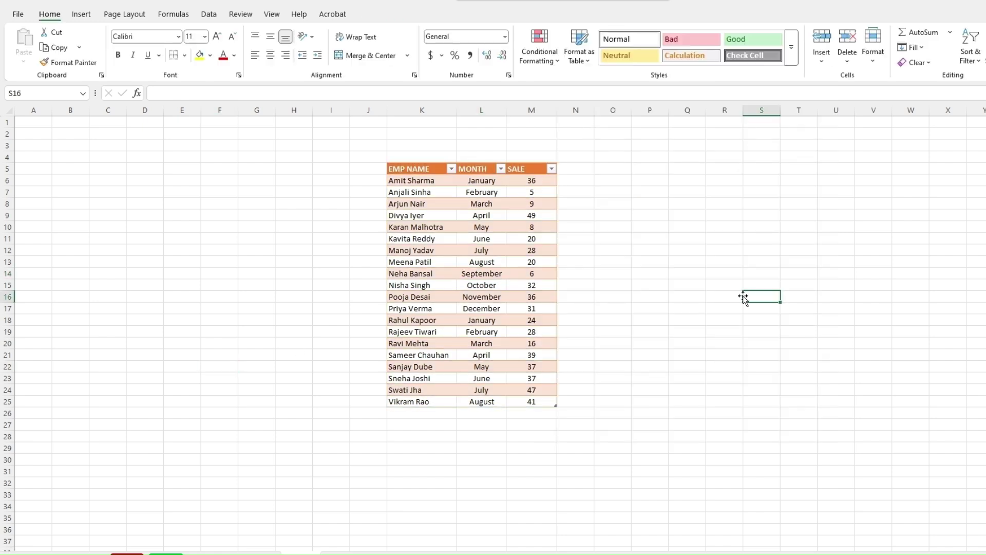
- Filter the EMP NAME column to the third employee in the list, and undo the filter
left_click(451, 169)
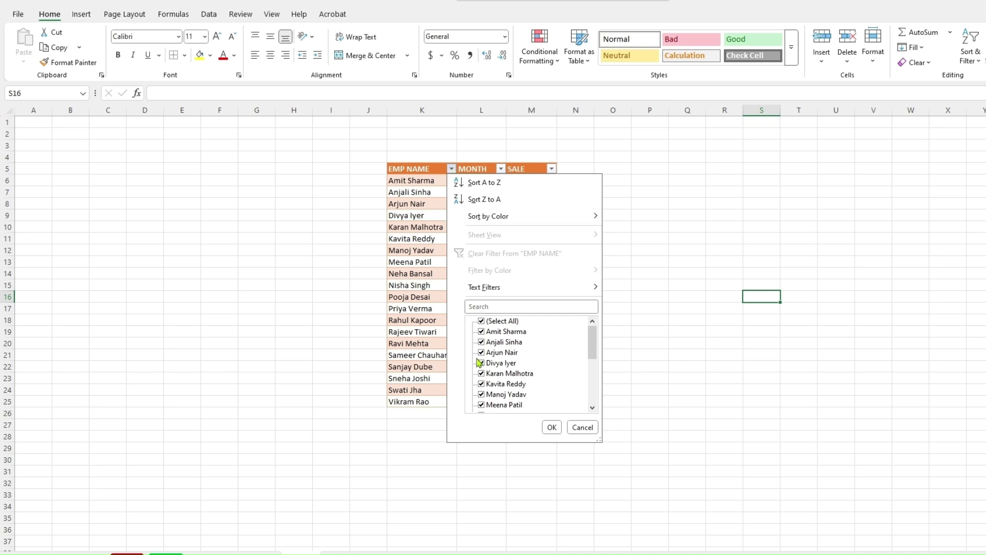
left_click(482, 321)
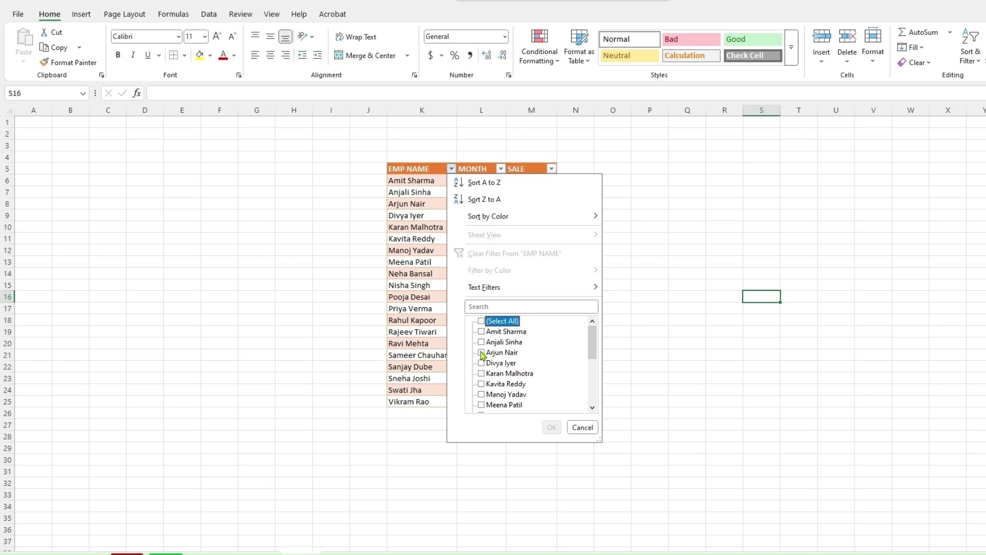
left_click(482, 353)
left_click(549, 425)
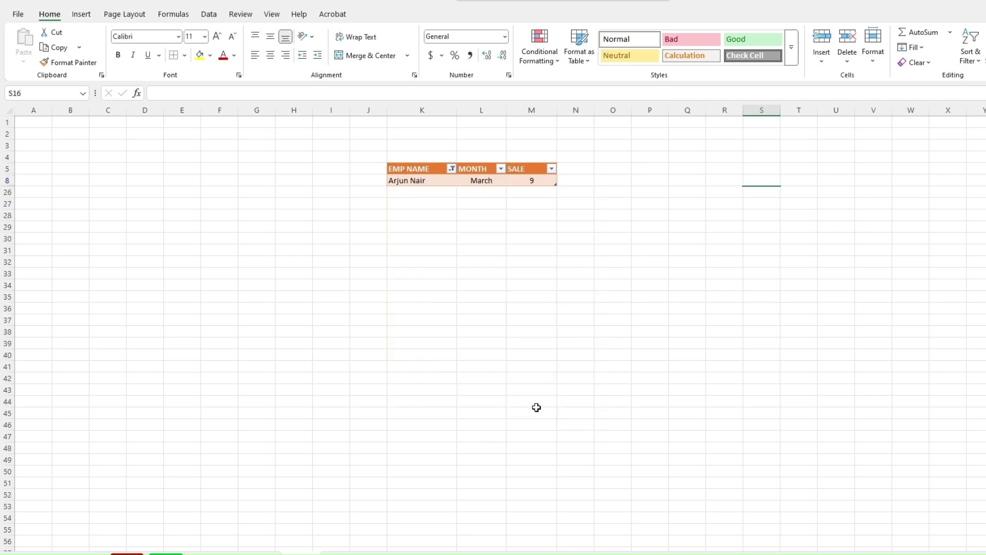
key("ctrl+z")
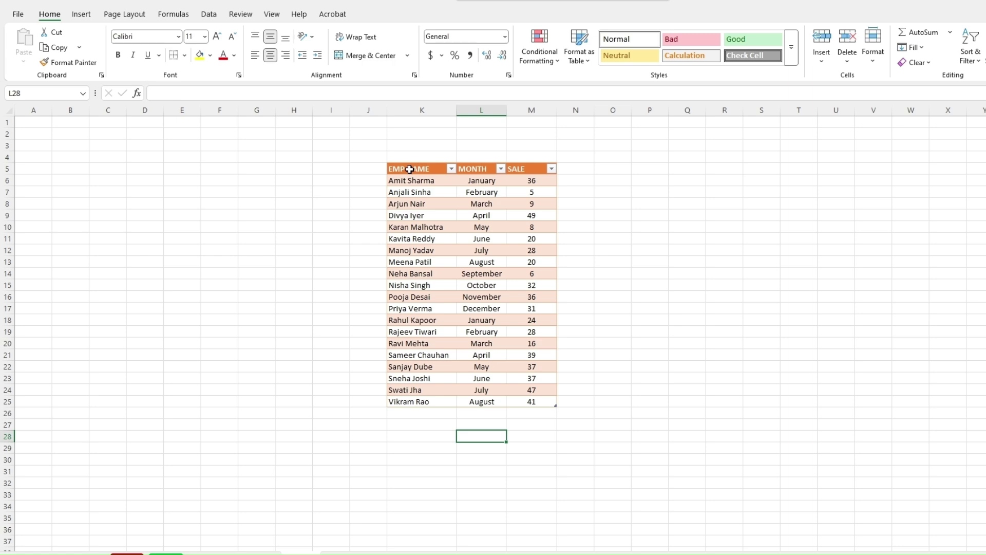
- Remove the filter buttons from the EMP NAME, MONTH and SALE headers of the sales table
left_click_drag(417, 169, 529, 169)
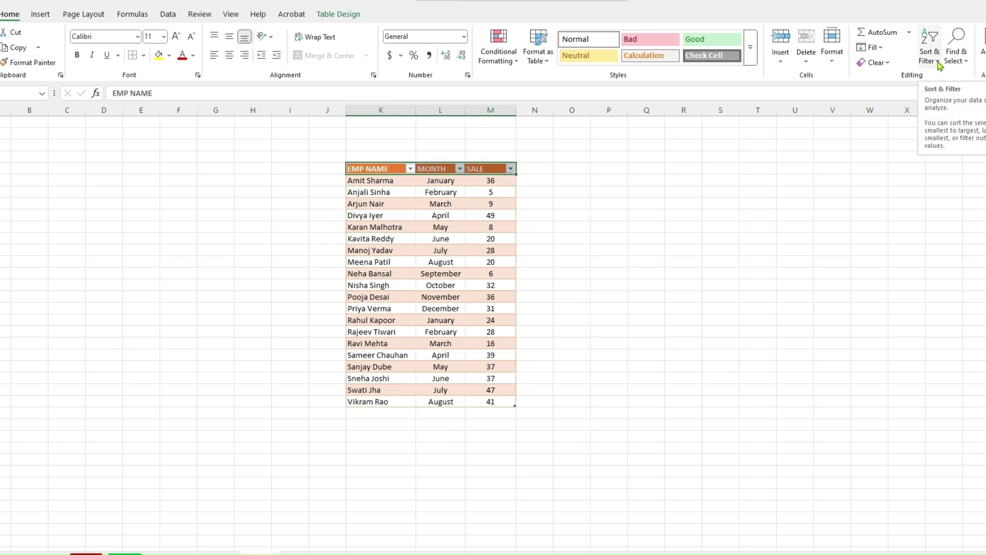
left_click(940, 64)
left_click(943, 128)
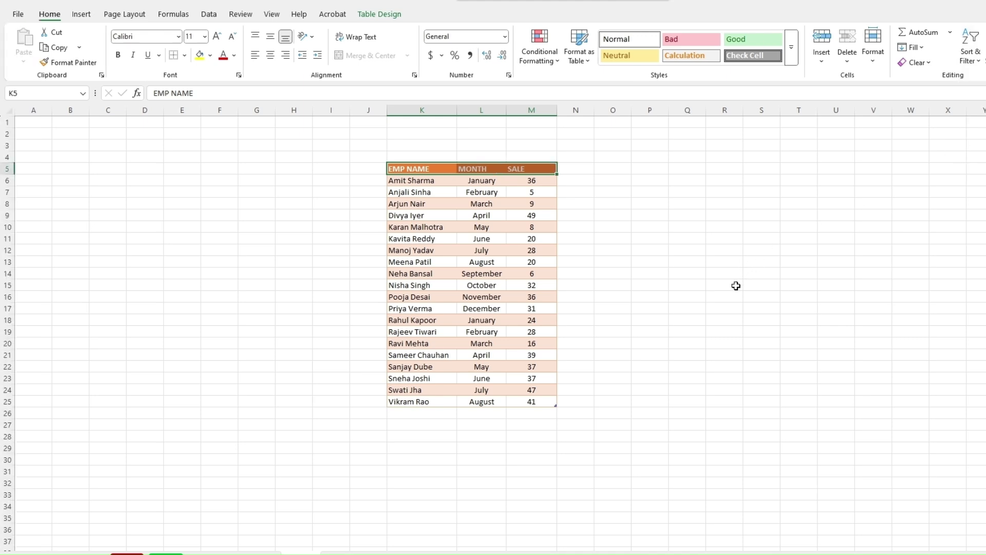
left_click(736, 286)
- Apply all borders to the employee sales table in K5:M25
left_click_drag(403, 168, 527, 400)
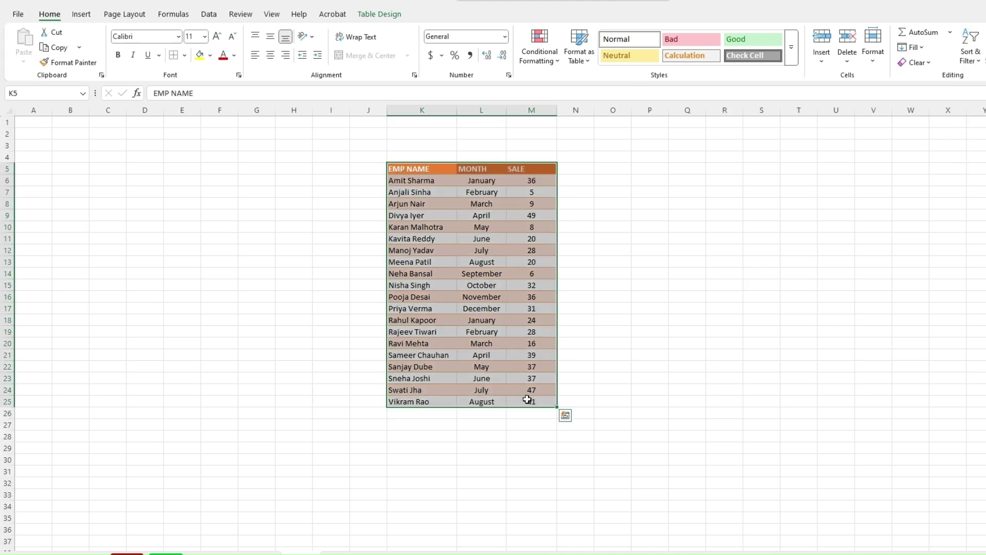
left_click(185, 55)
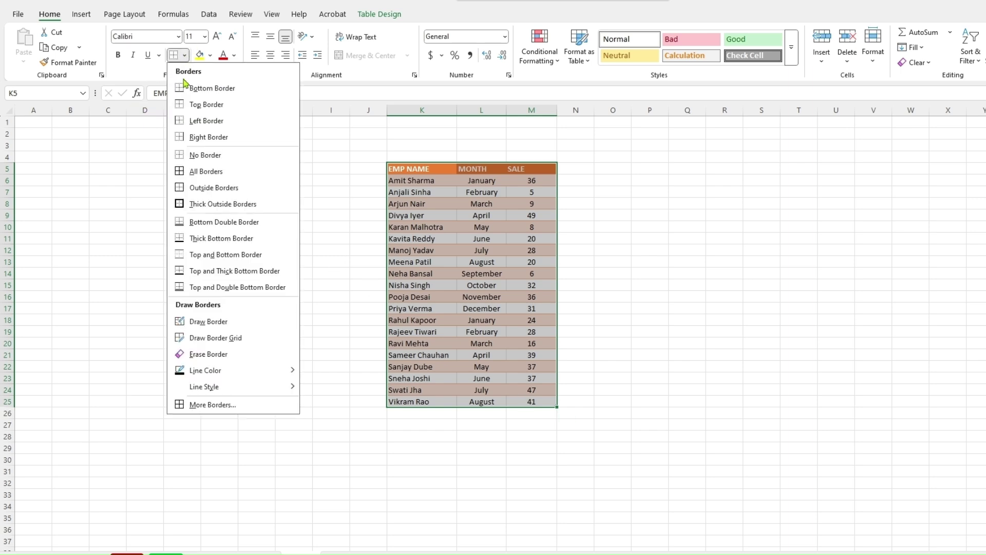
left_click(206, 171)
left_click(650, 297)
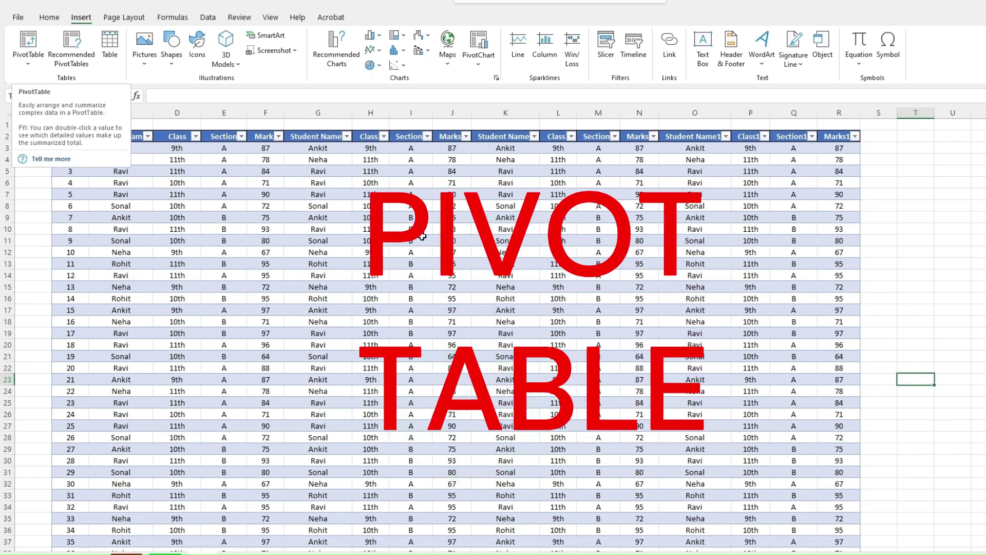
- Examine the SALES REPORT 2024 data, covering its employee ID, employee name, month and insurance sold columns
left_click(919, 331)
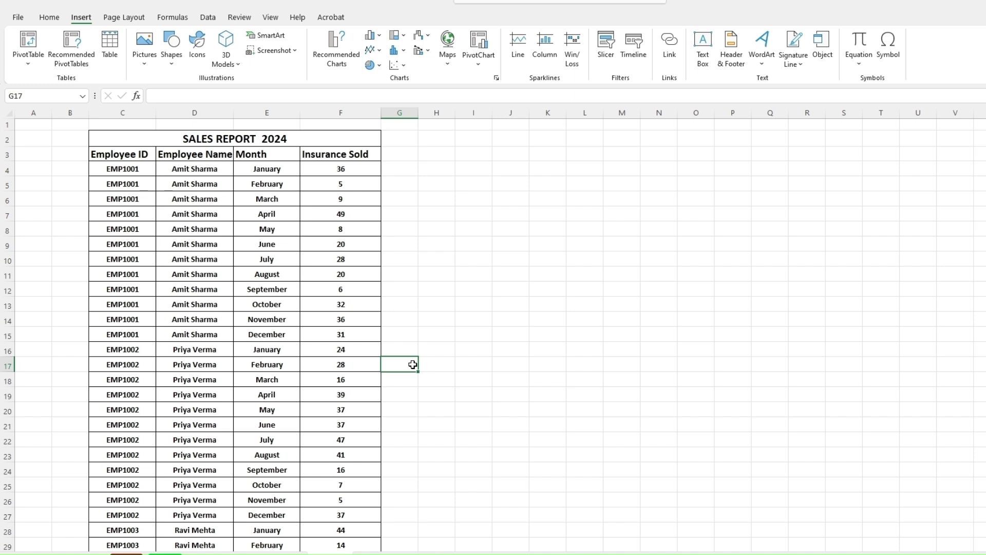
left_click(129, 245)
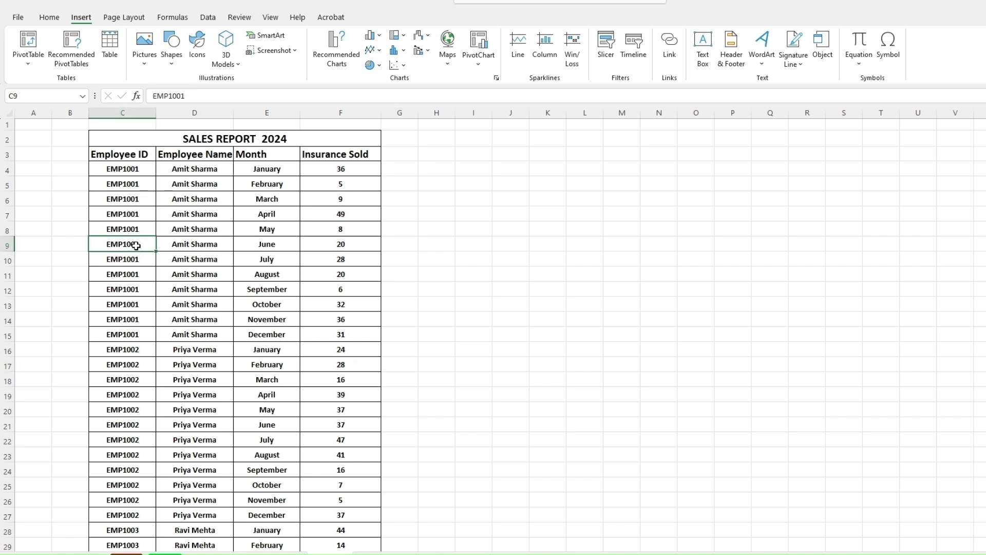
left_click(205, 255)
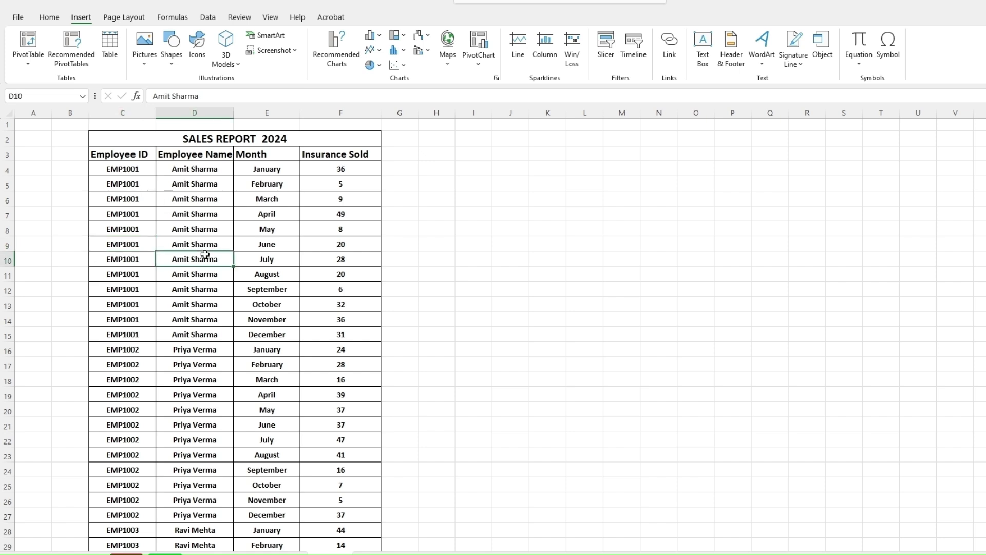
left_click(108, 254)
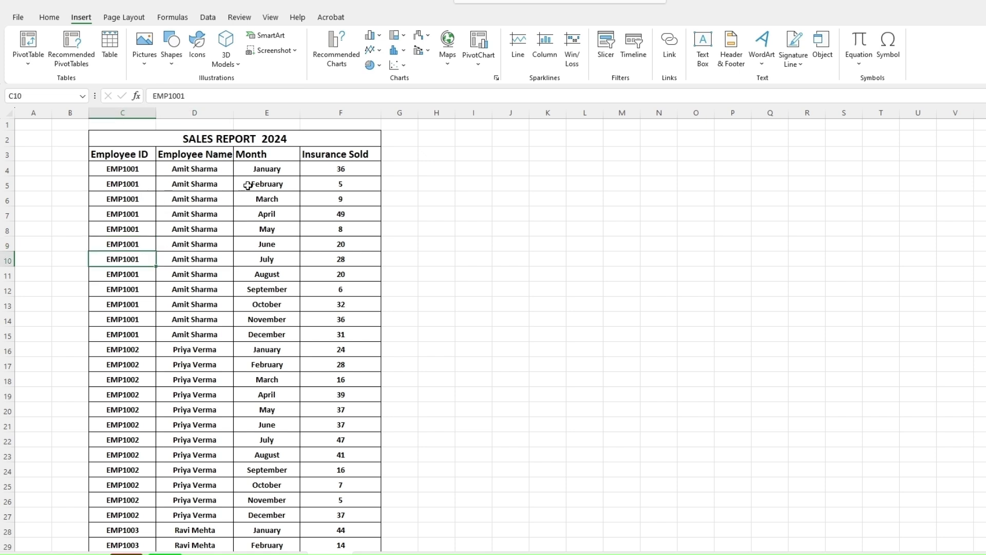
left_click_drag(264, 169, 276, 348)
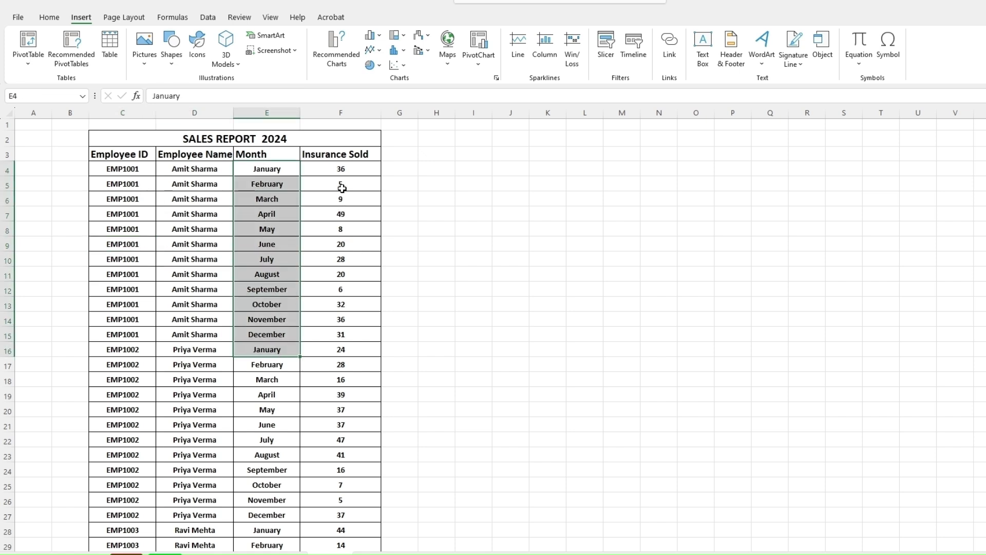
left_click_drag(341, 183, 345, 310)
left_click(409, 314)
left_click(434, 274)
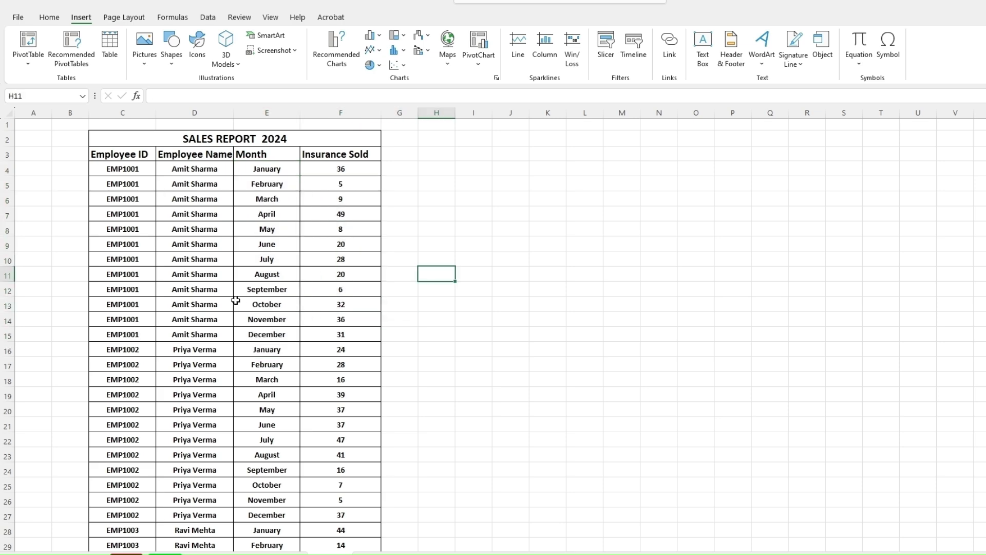
scroll(235, 300, "down", 10)
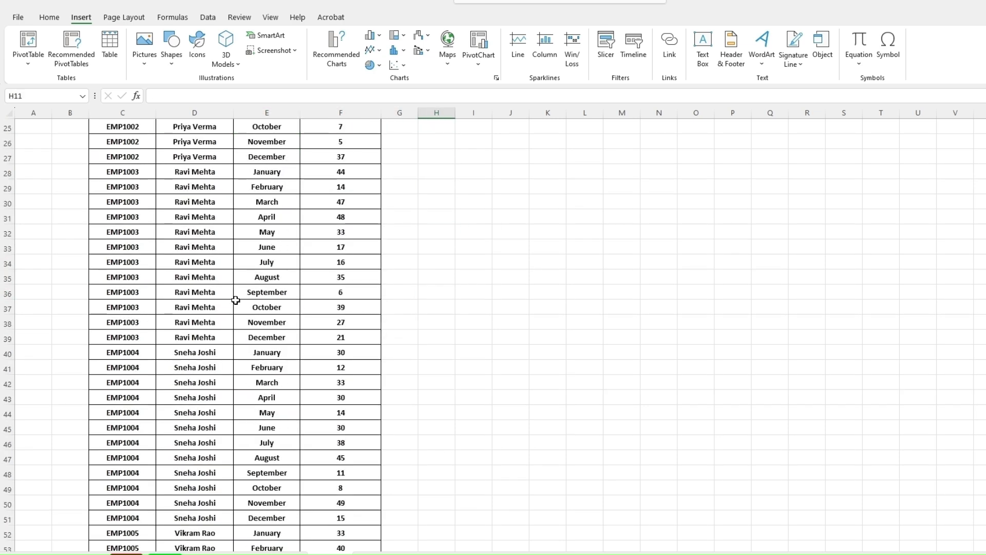
scroll(236, 307, "down", 3)
scroll(239, 298, "up", 8)
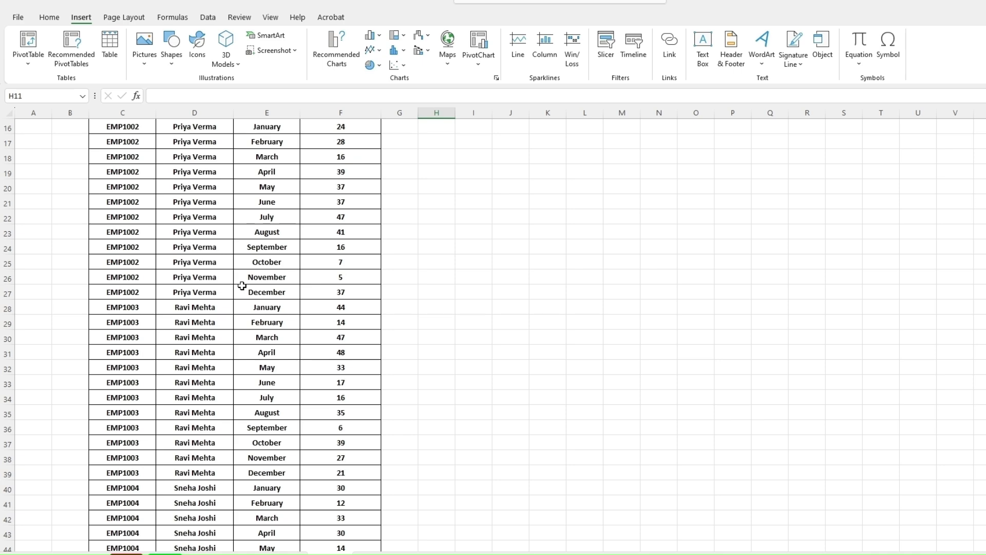
scroll(153, 267, "up", 5)
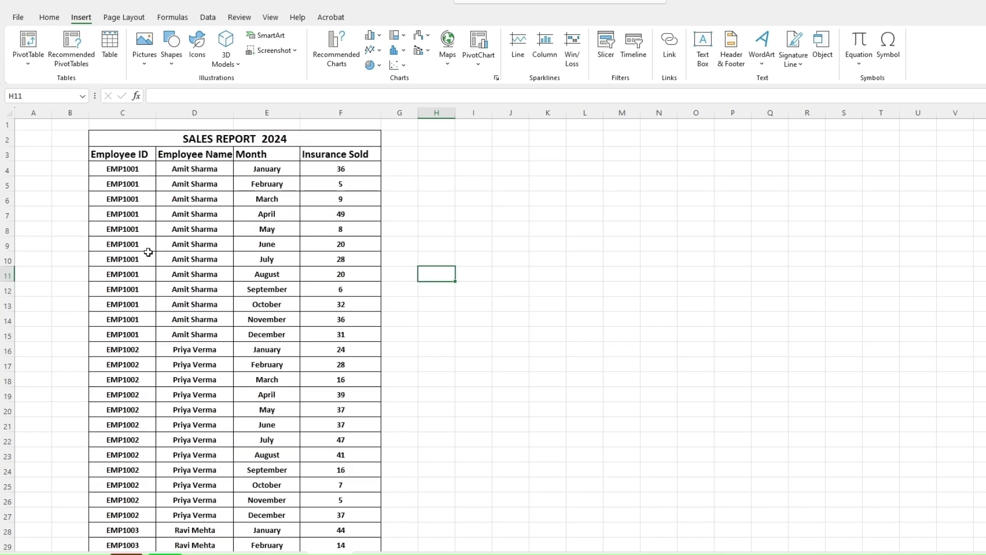
- Create a pivot table on a new worksheet from the sales report range C3:F243, including its headers
left_click(121, 155)
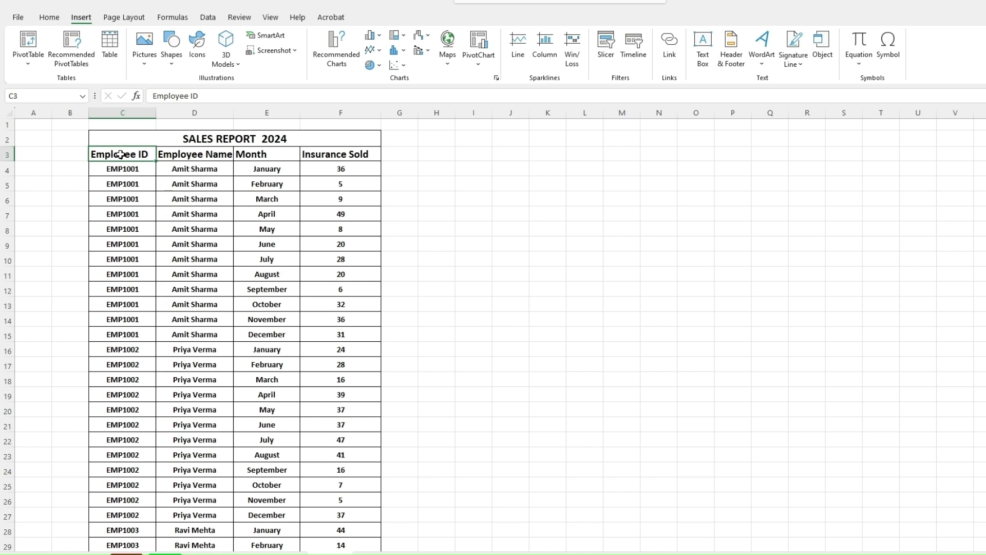
key("ctrl+a")
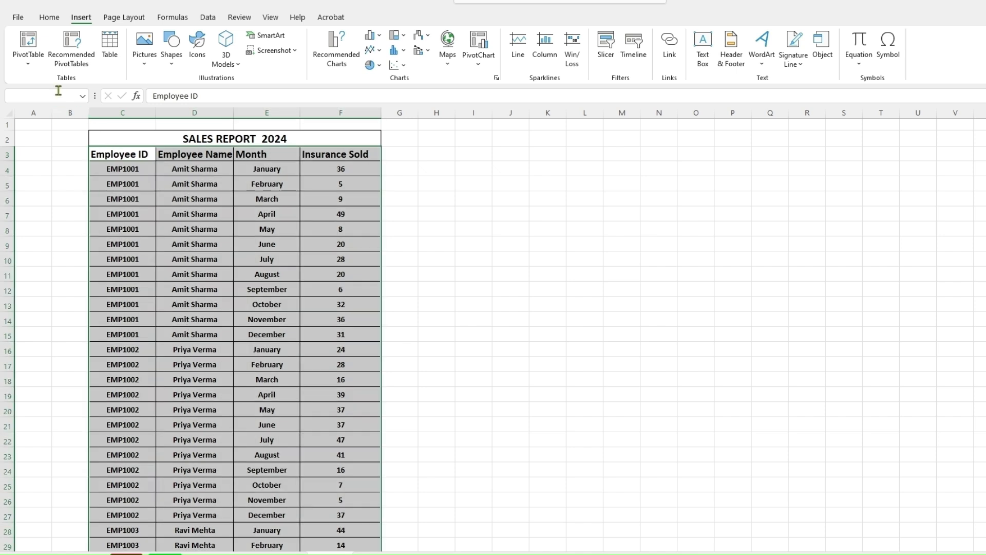
left_click(23, 49)
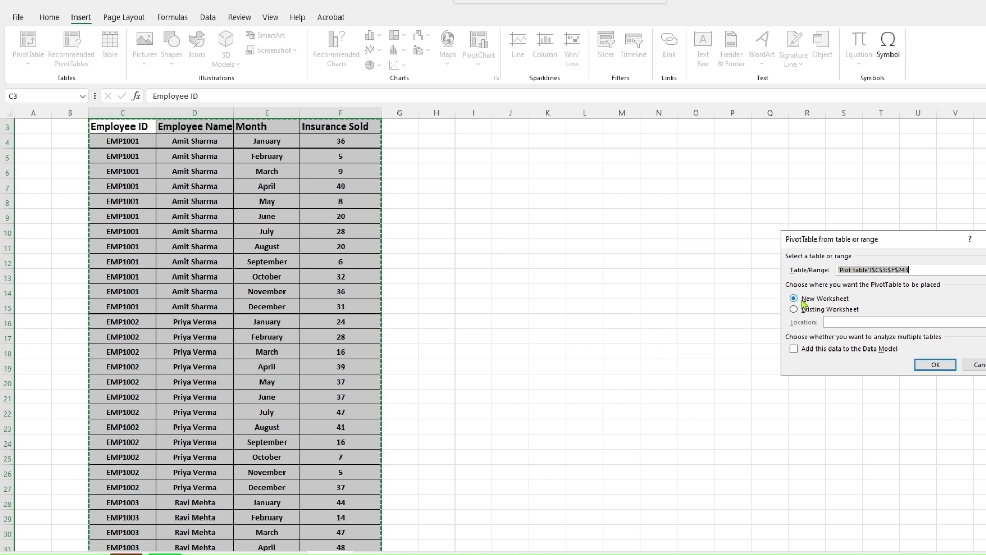
left_click(931, 366)
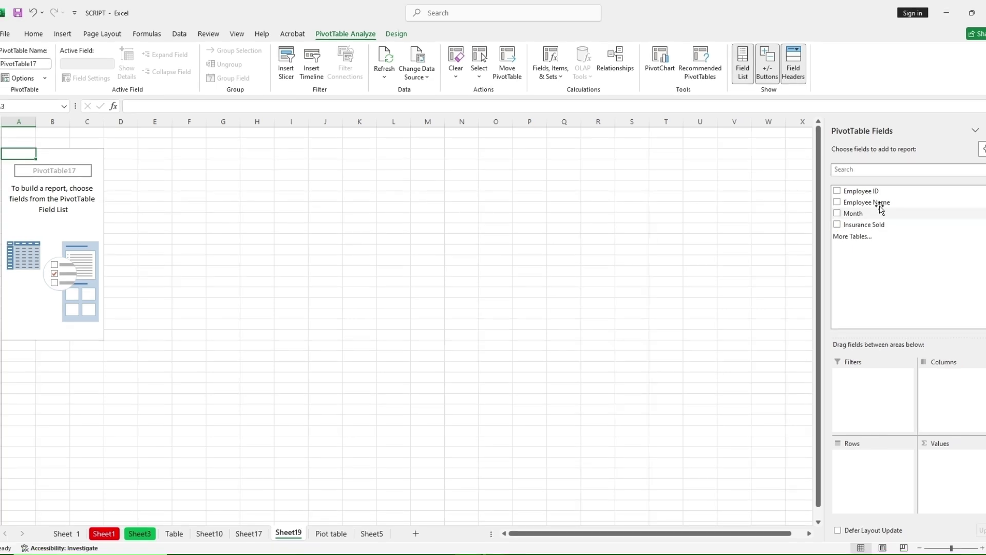
- Add Employee Name to the pivot table's rows and Insurance Sold to its values
left_click_drag(867, 206, 867, 480)
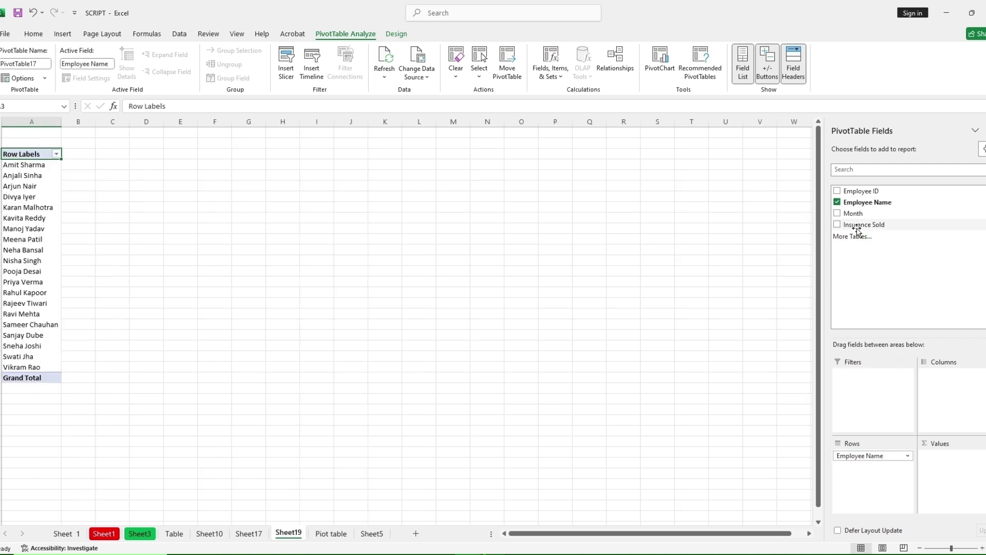
left_click_drag(854, 227, 954, 470)
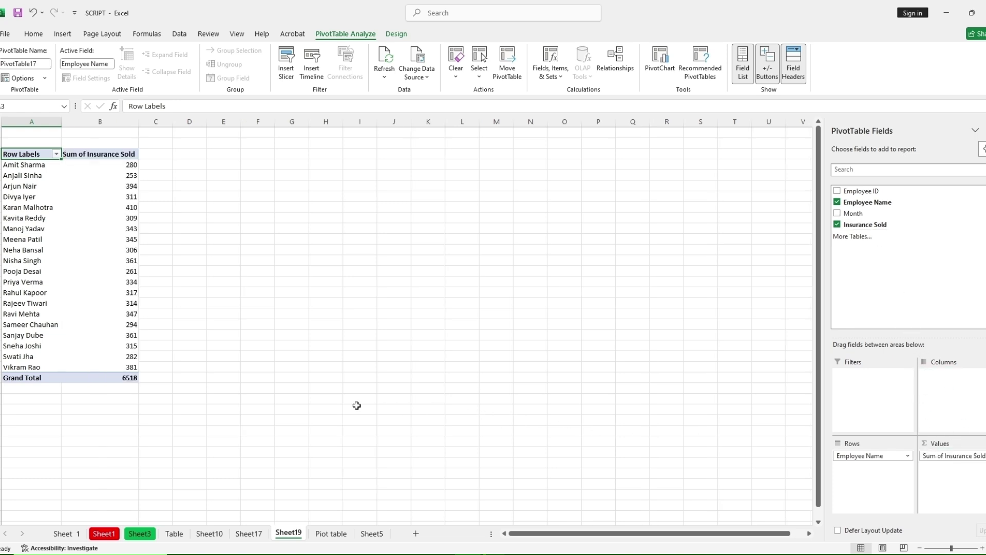
left_click(175, 261)
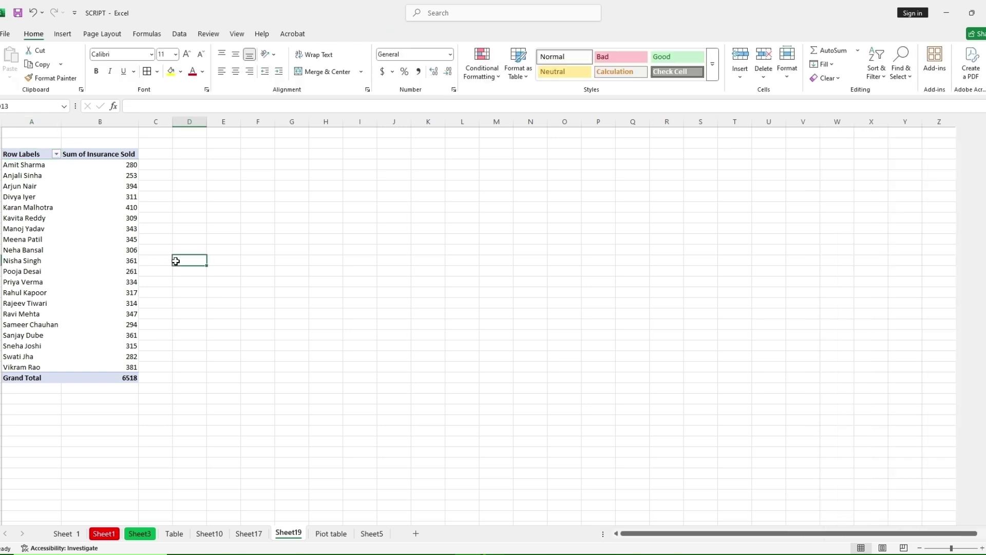
left_click(29, 168)
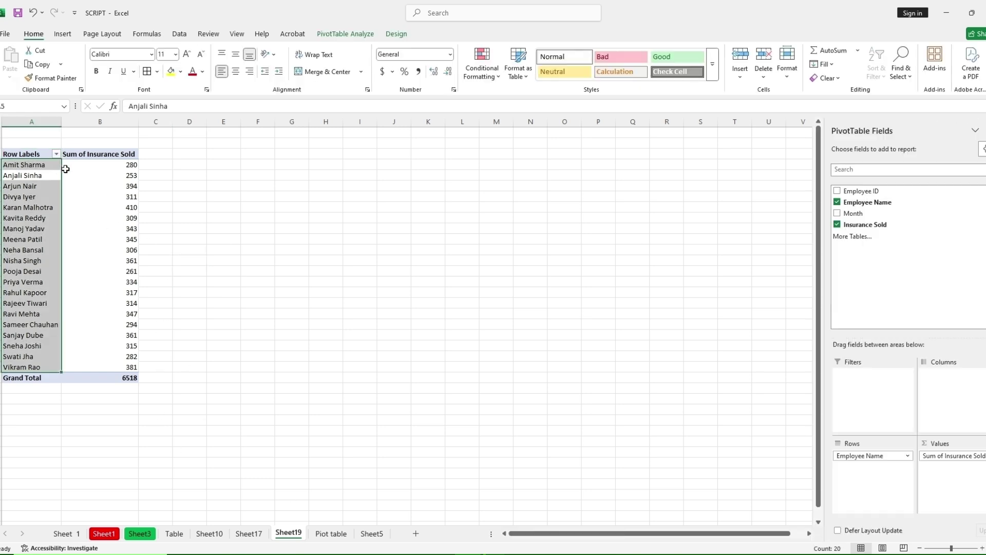
left_click(115, 218)
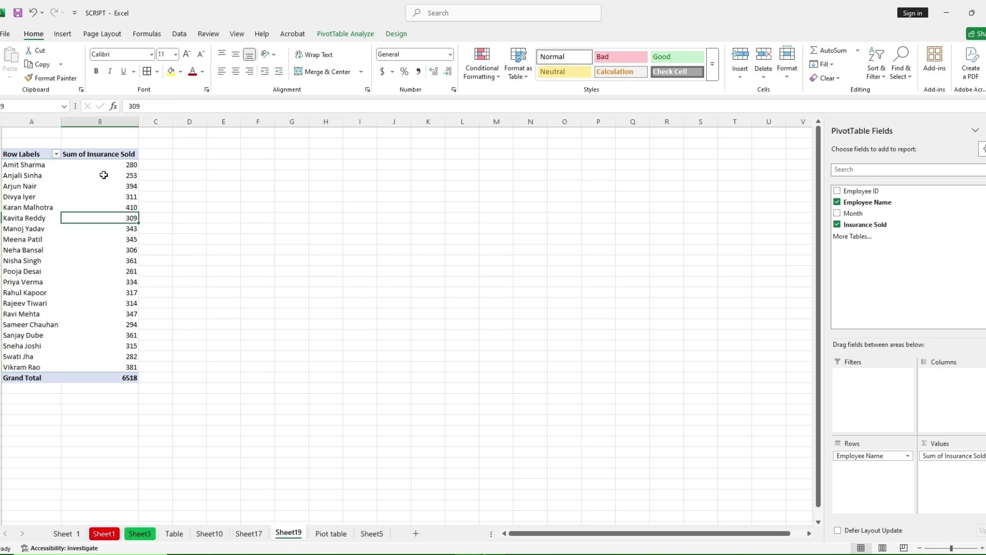
left_click(252, 229)
- Add the Month field to the pivot table's columns
left_click(88, 194)
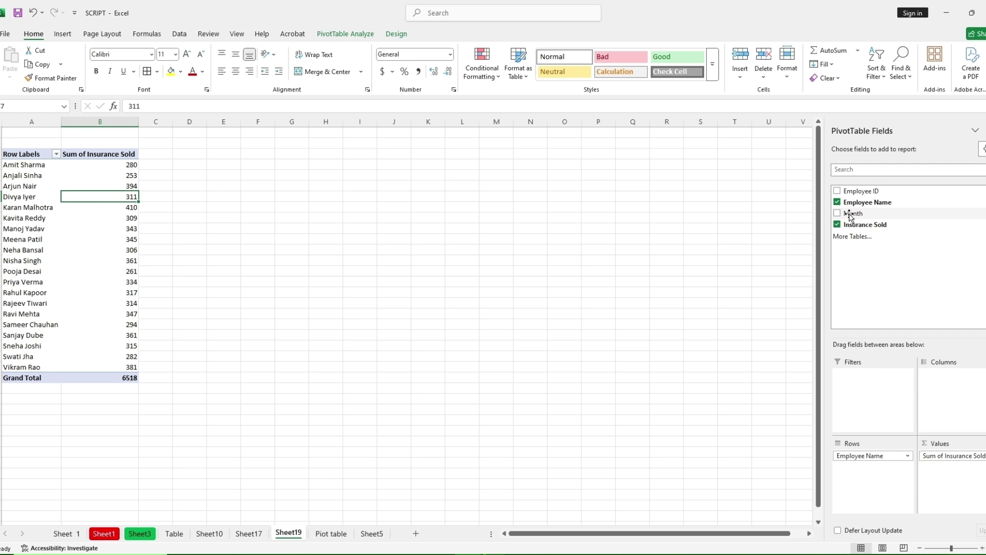
left_click_drag(854, 216, 949, 400)
left_click(401, 325)
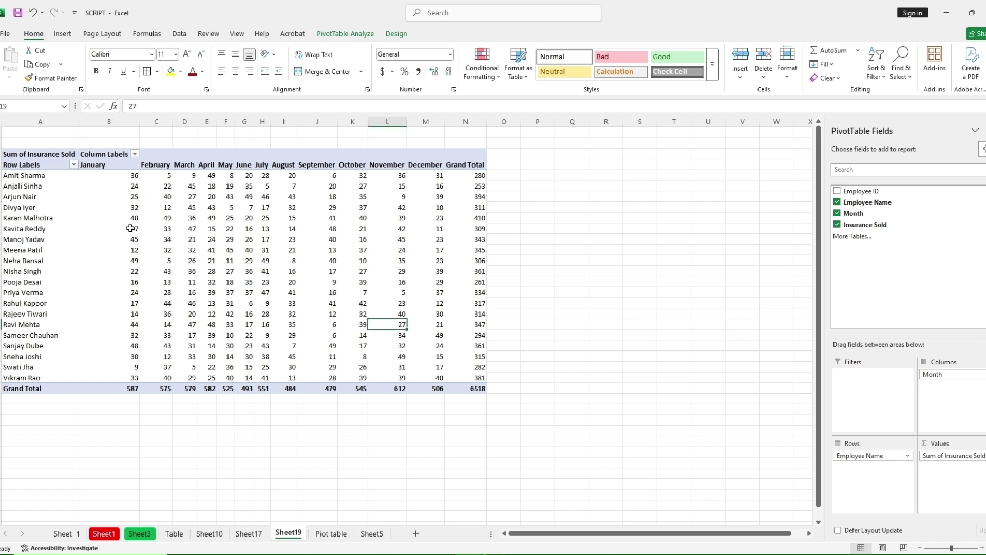
- Examine the employees' monthly insurance sales and grand totals in the pivot table
left_click(226, 282)
mouse_move(102, 184)
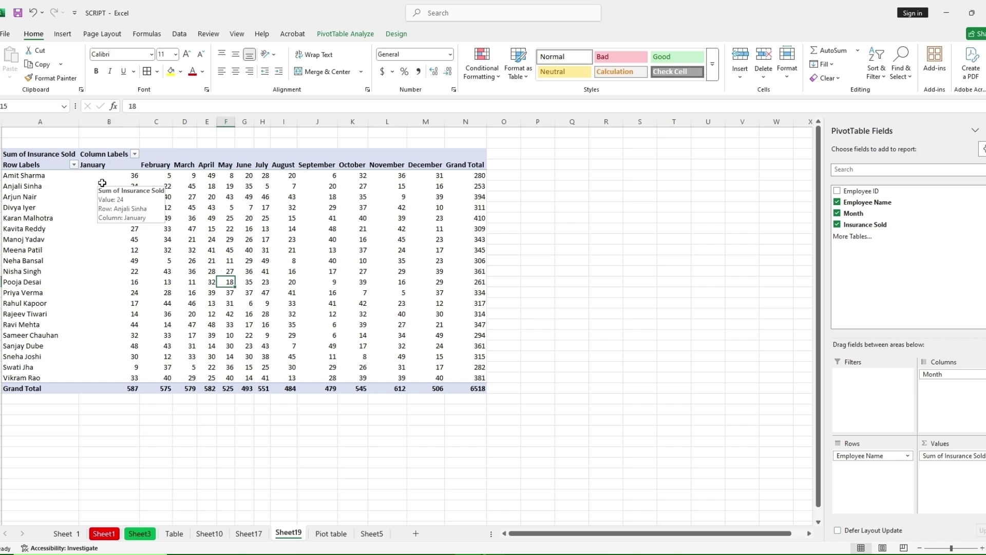
left_click(50, 177)
left_click(101, 176)
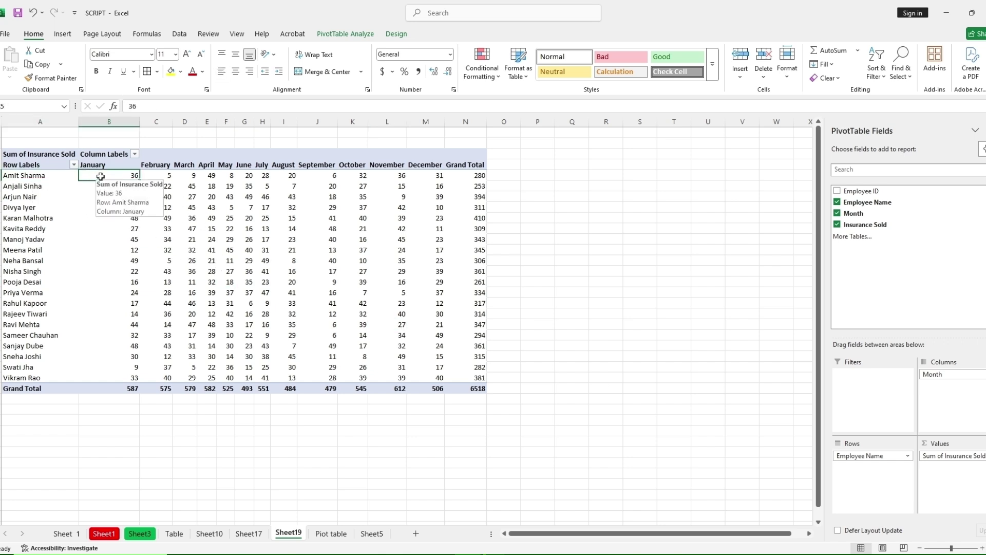
left_click(162, 176)
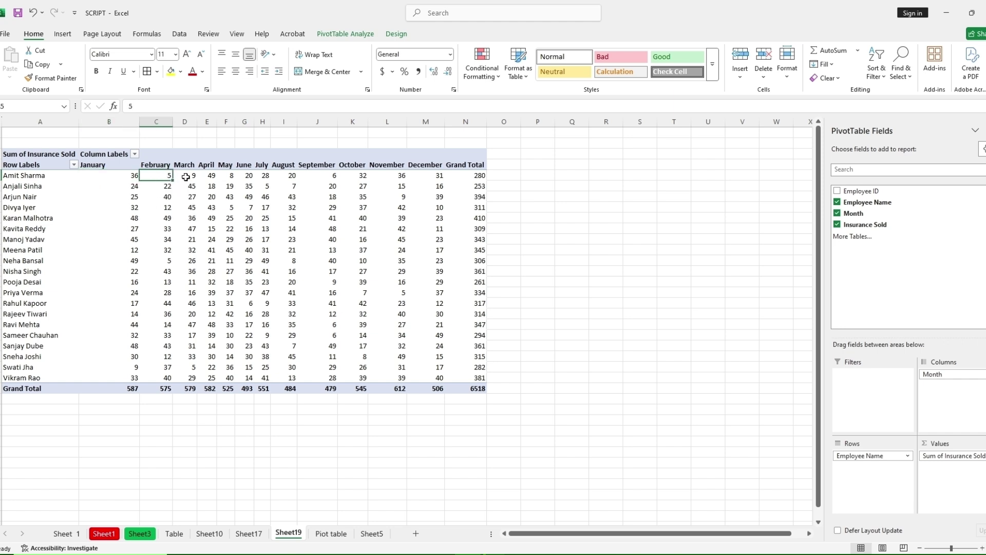
left_click(186, 177)
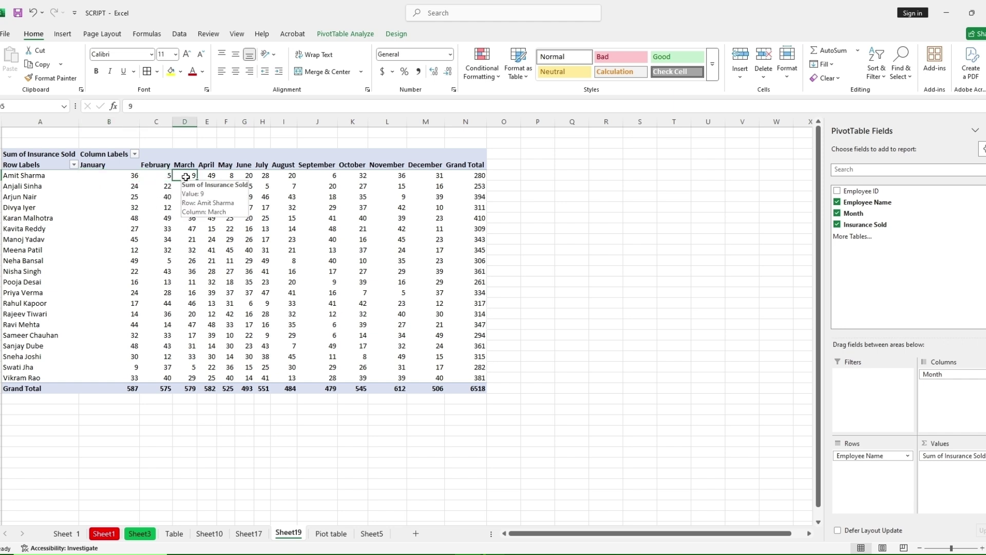
left_click(50, 303)
left_click(313, 293)
left_click(438, 294)
left_click(293, 259)
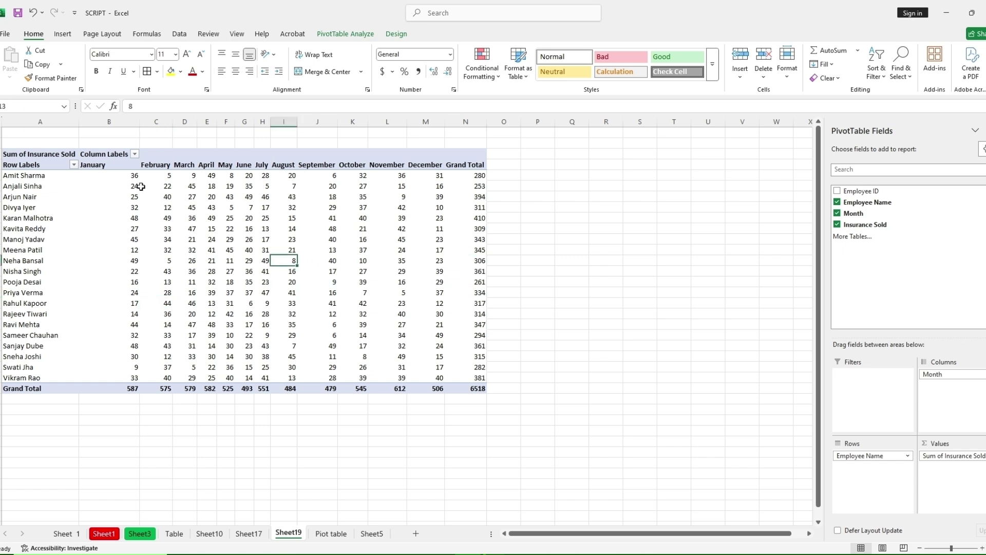
left_click(186, 177)
left_click(51, 303)
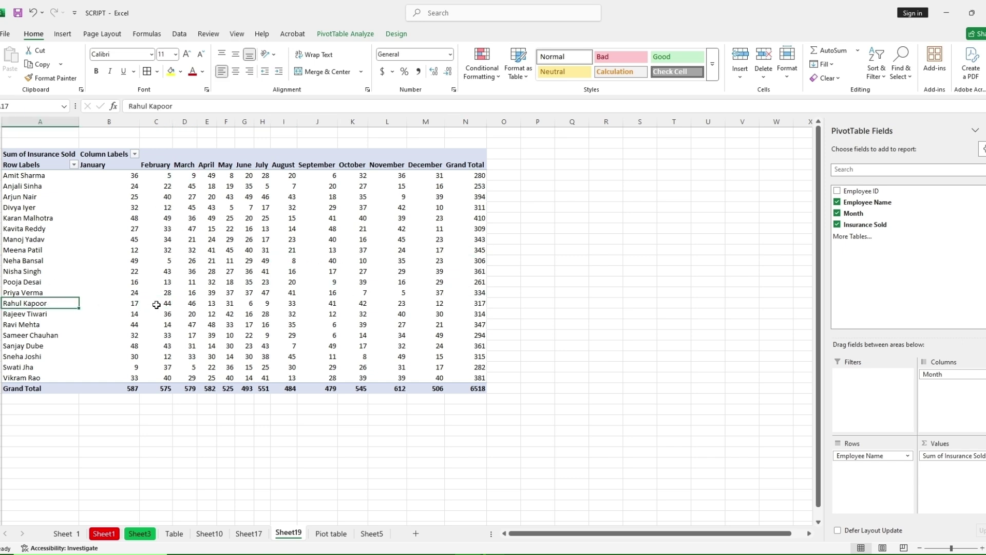
left_click(156, 305)
left_click(313, 294)
left_click(452, 293)
left_click(451, 251)
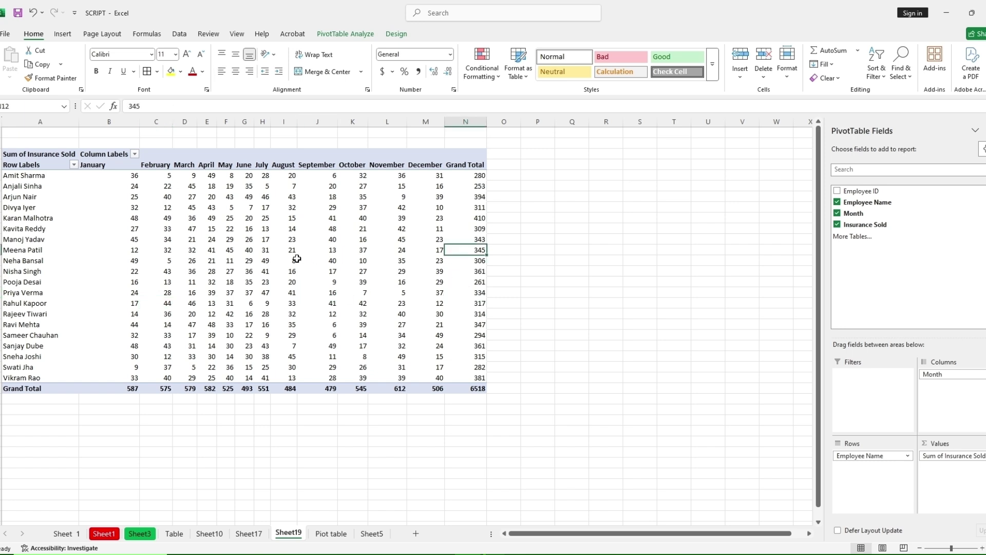
left_click(296, 260)
left_click(186, 176)
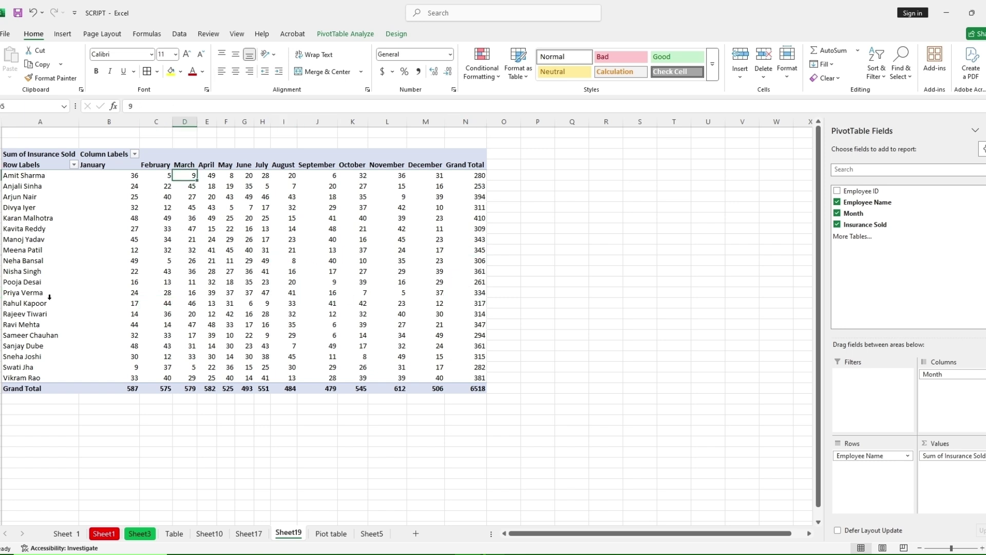
left_click(50, 303)
left_click(156, 304)
left_click(538, 399)
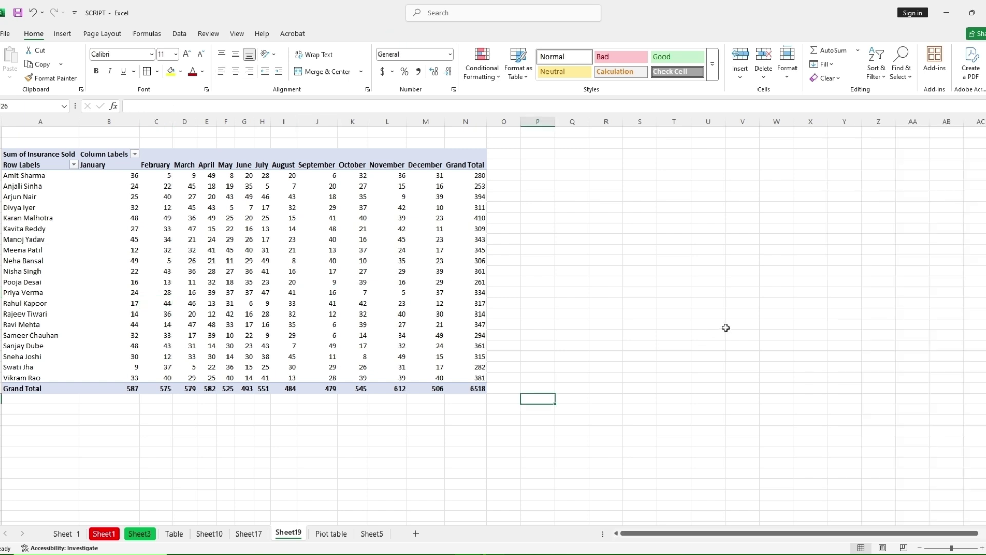
left_click(328, 313)
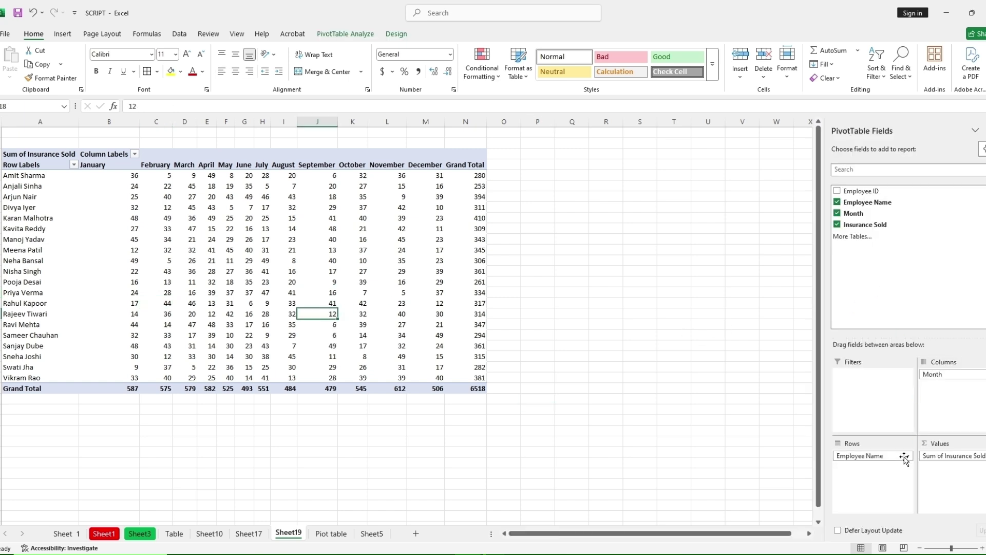
left_click(388, 430)
- Return to the start of the SALES REPORT 2024 data on the Piot table sheet
left_click(63, 33)
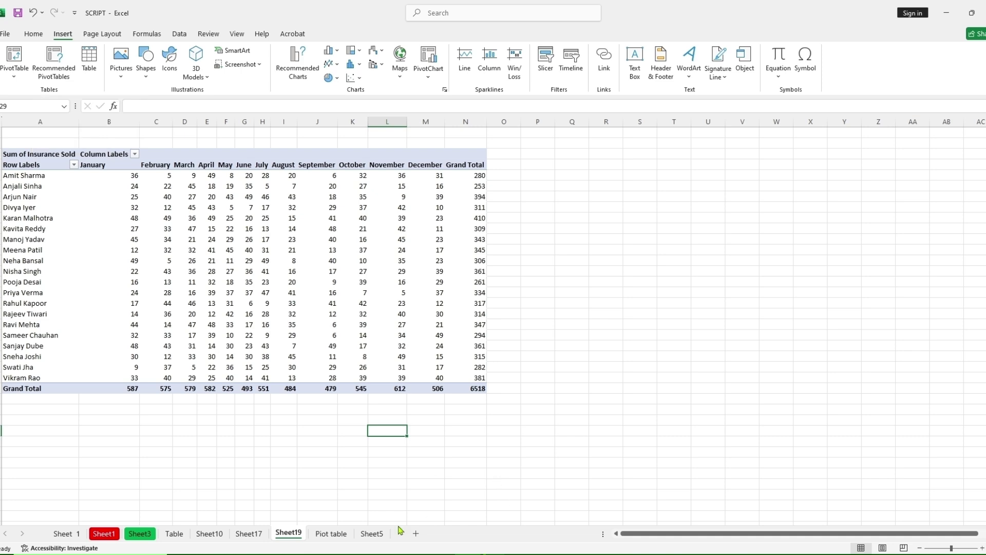
left_click(332, 534)
scroll(287, 329, "up", 1)
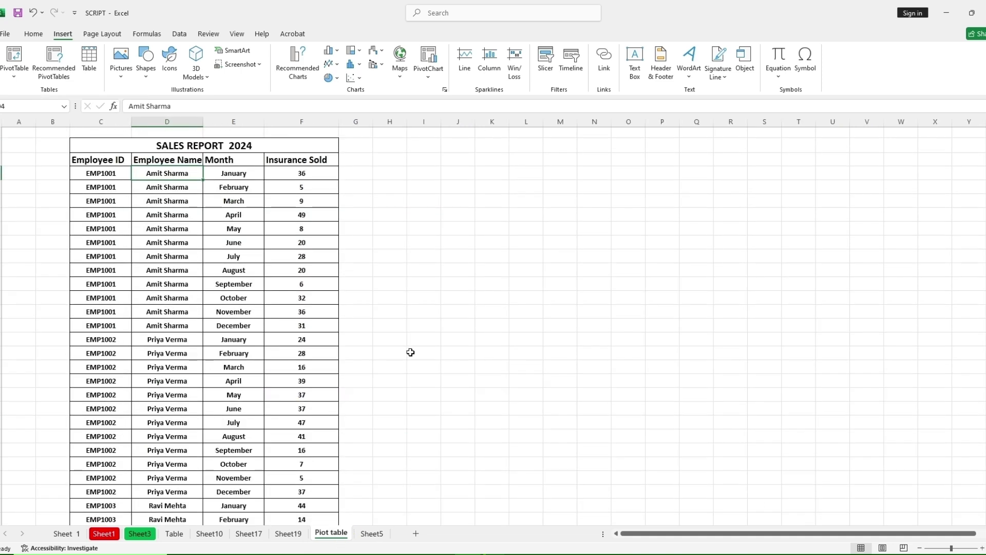
- Start a recommended pivot table with the sales report range C3:F243 on the Piot table sheet as its data source
left_click(429, 354)
left_click(140, 195)
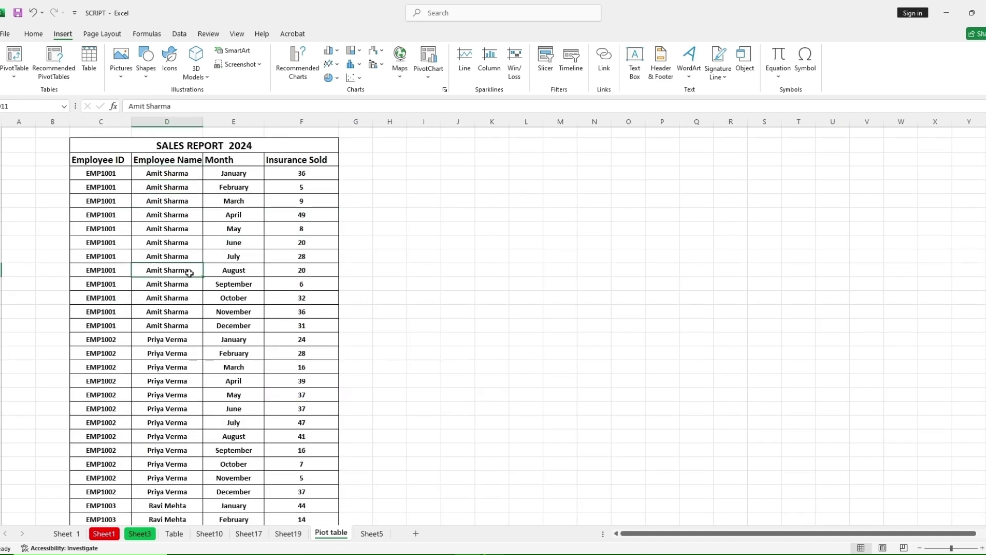
left_click(475, 286)
left_click(59, 73)
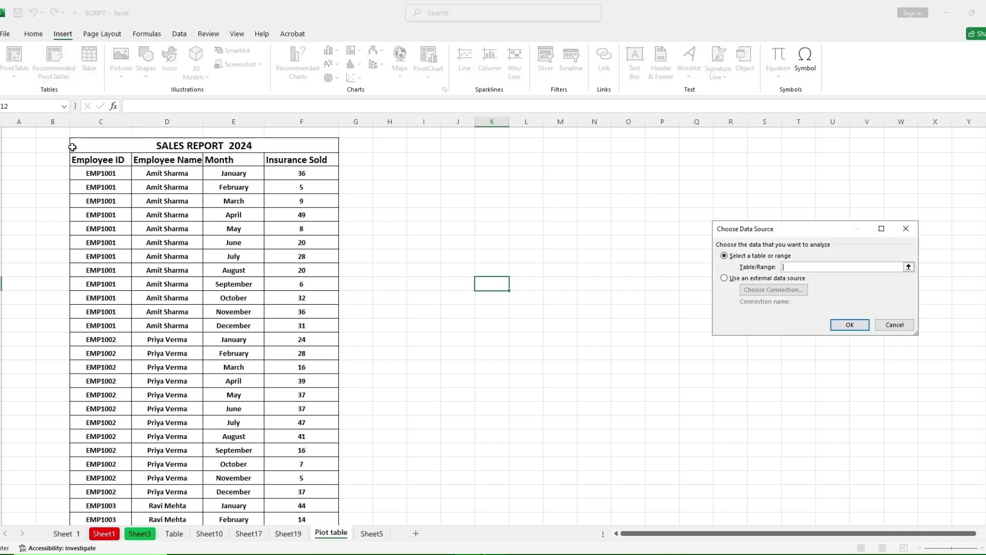
left_click(99, 163)
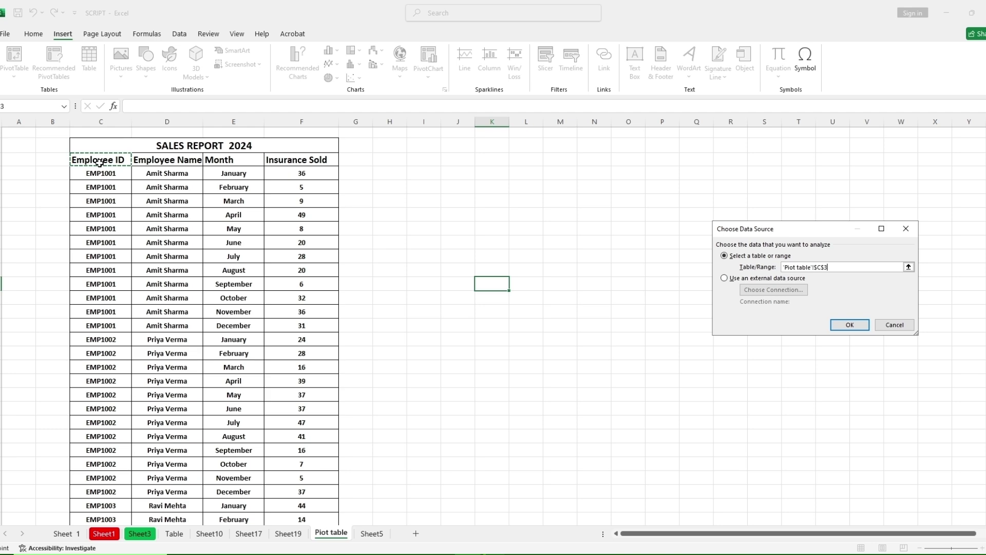
key("ctrl+shift+Right")
key("ctrl+shift+Down")
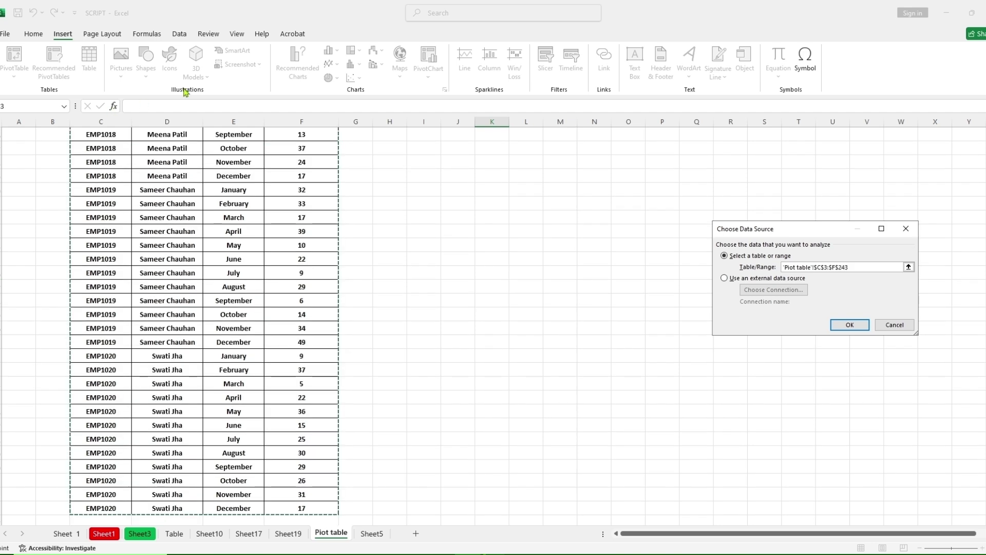
left_click(851, 324)
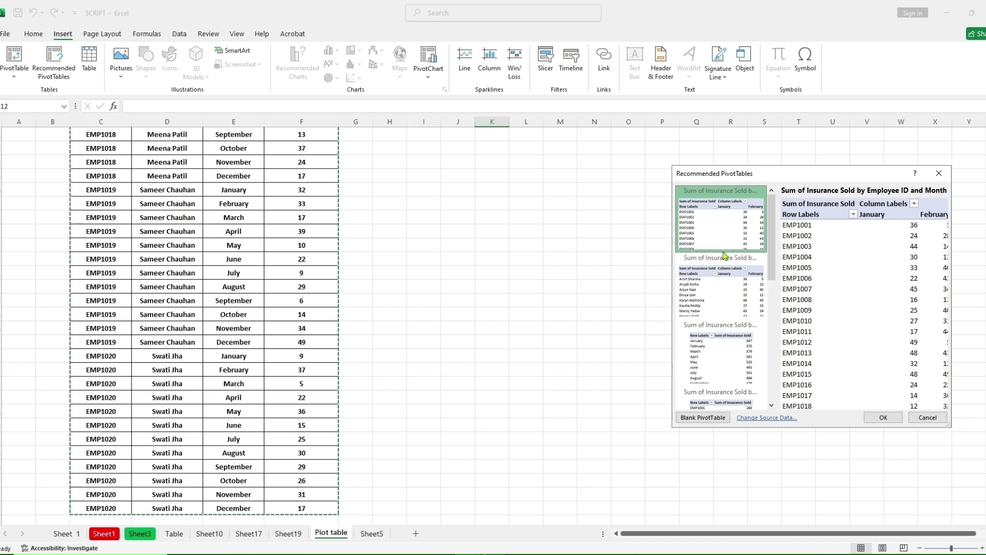
- Insert the recommended pivot table that sums Insurance Sold by Employee Name and Month
left_click(710, 304)
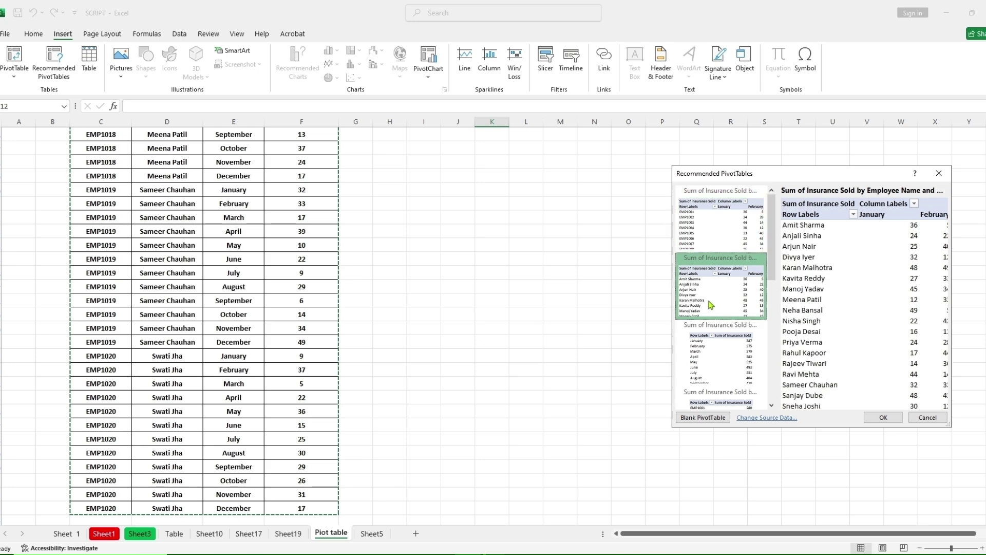
left_click(882, 417)
left_click(190, 335)
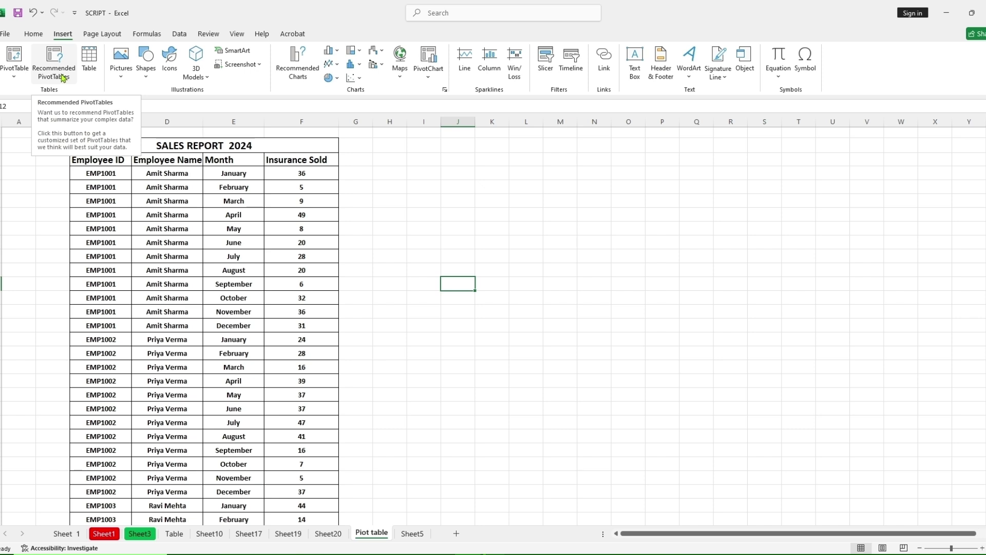
- Select the sales report range from the Employee ID header to its last row and create the recommended Employee Name and Month pivot table from it
left_click(505, 231)
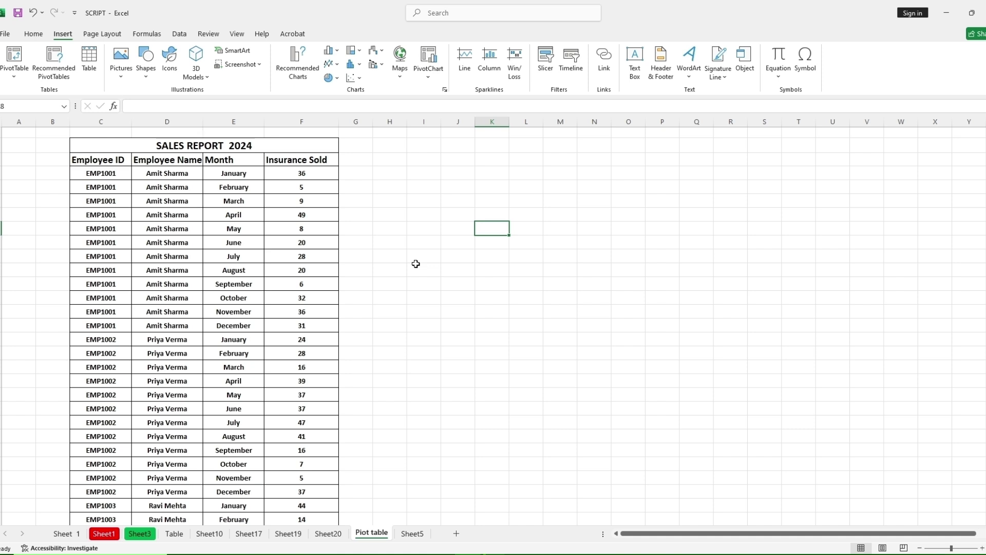
left_click(101, 160)
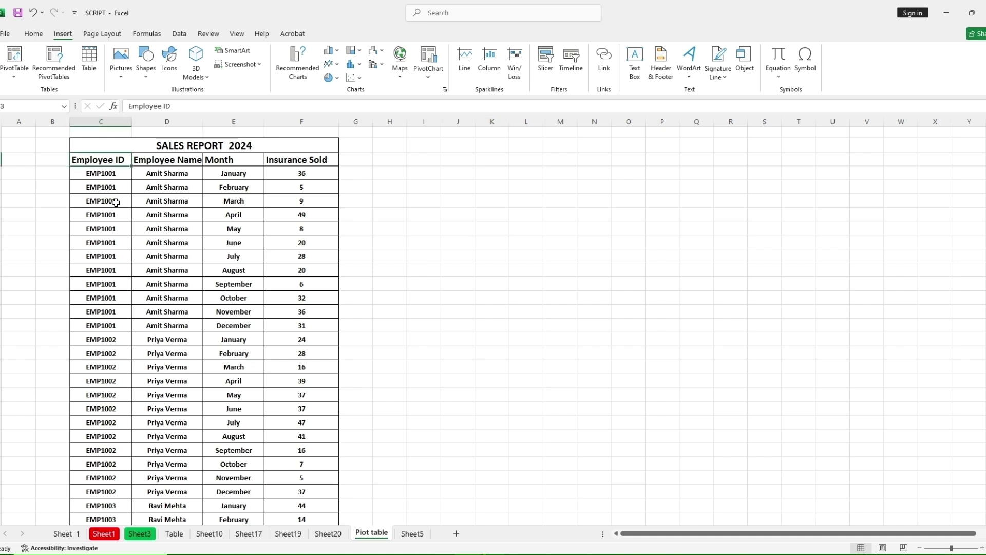
key("ctrl+shift+Right")
key("ctrl+shift+Down")
left_click(55, 61)
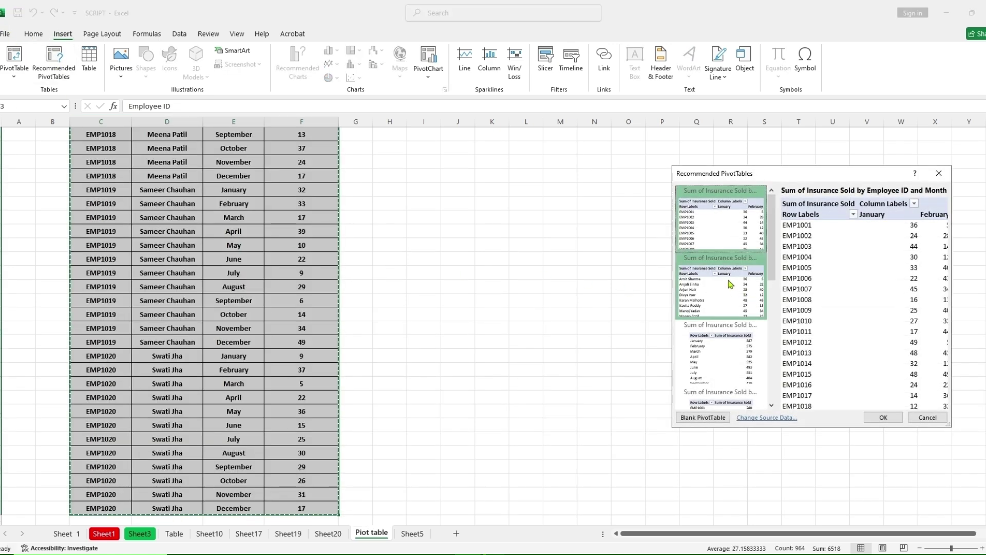
double_click(715, 305)
left_click(447, 432)
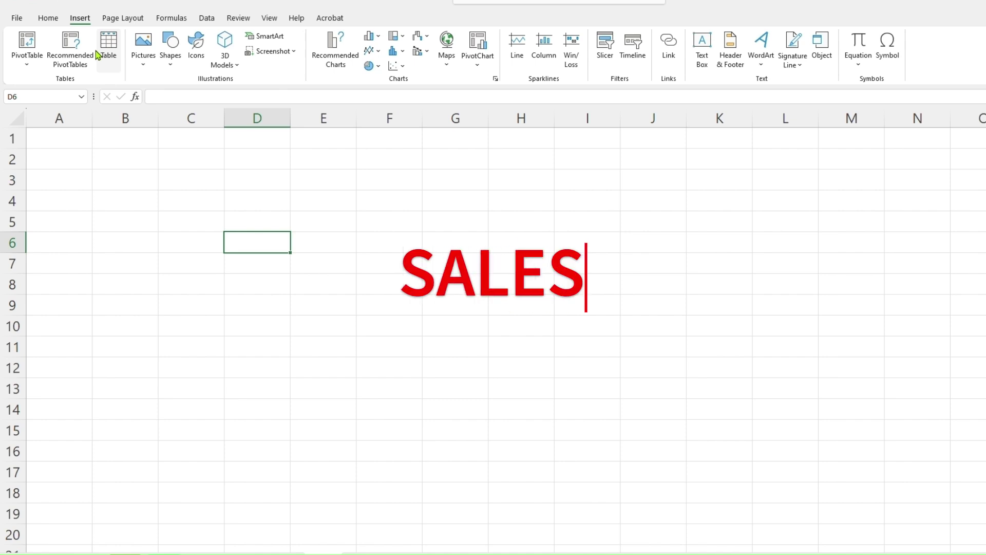
left_click(525, 361)
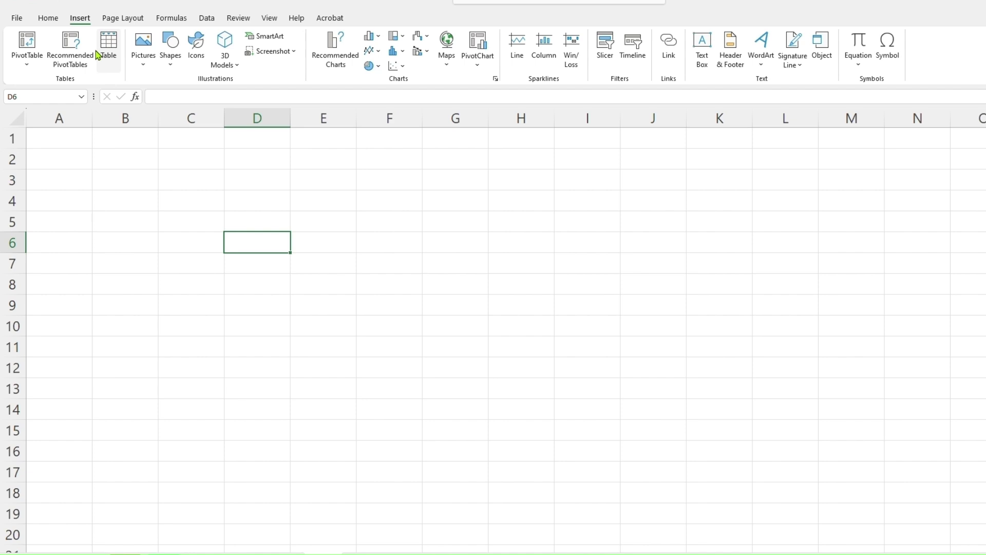
left_click(525, 362)
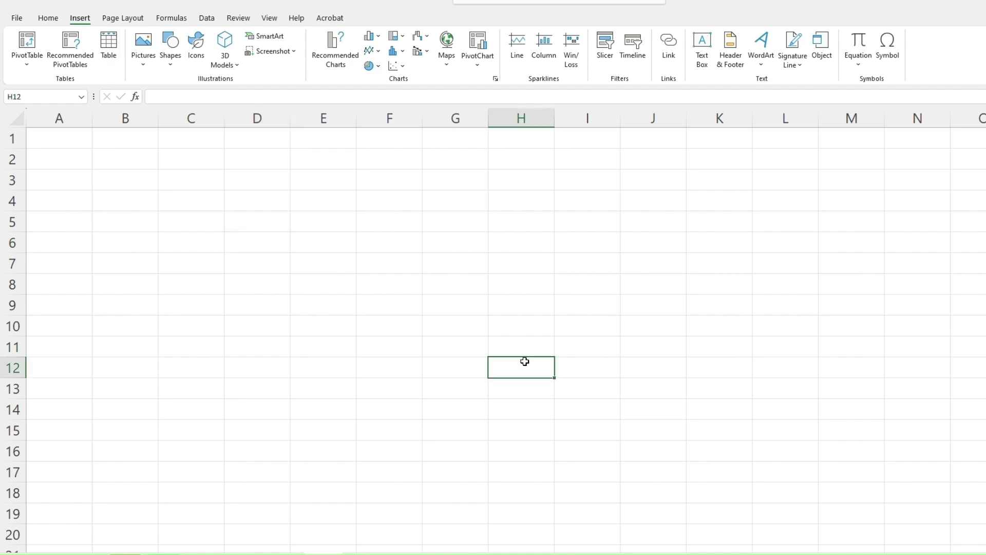